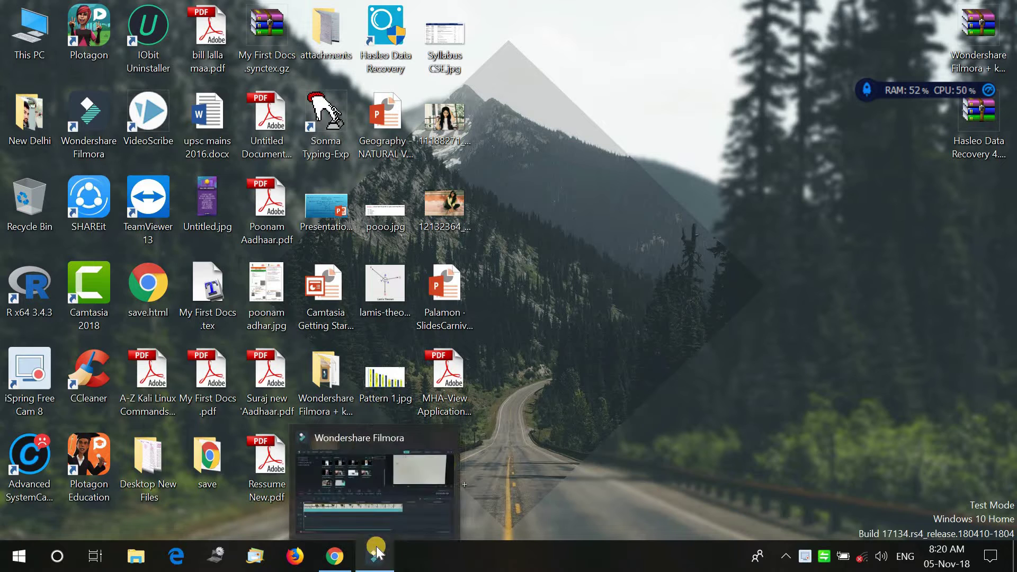
Open Wondershare Filmora and import WhatsApp Video 2018-11-05 at 2.50.04 AM.mp4 from the Downloads folder
{"action": "left_click", "coordinate": [91, 132]}
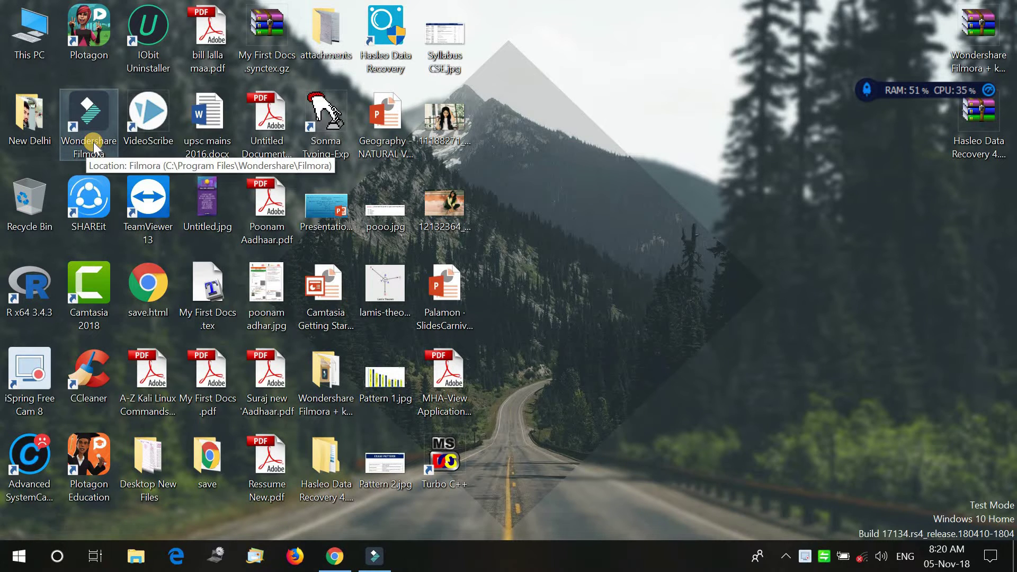
{"action": "double_click", "coordinate": [93, 142]}
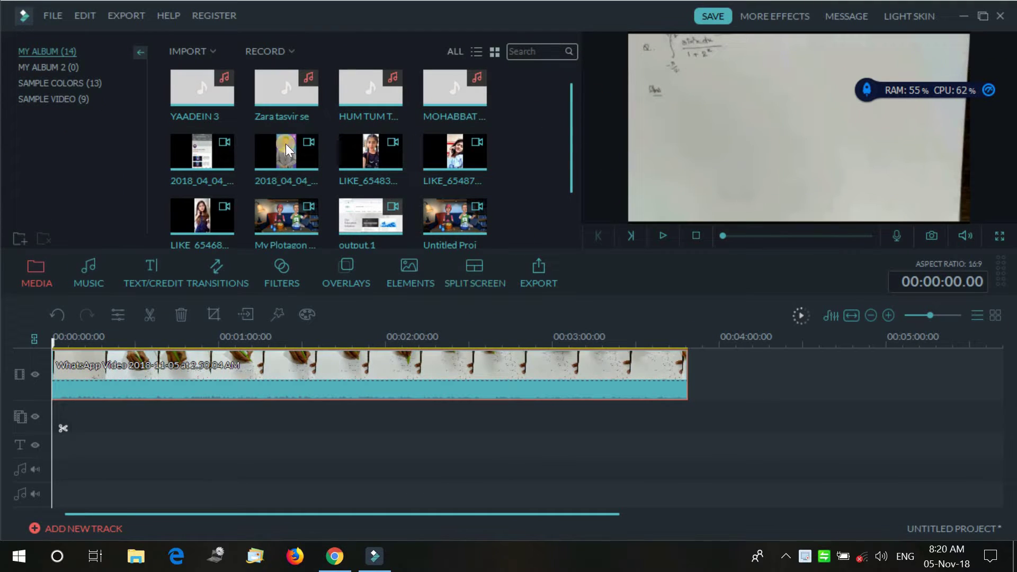
{"action": "left_click", "coordinate": [189, 52]}
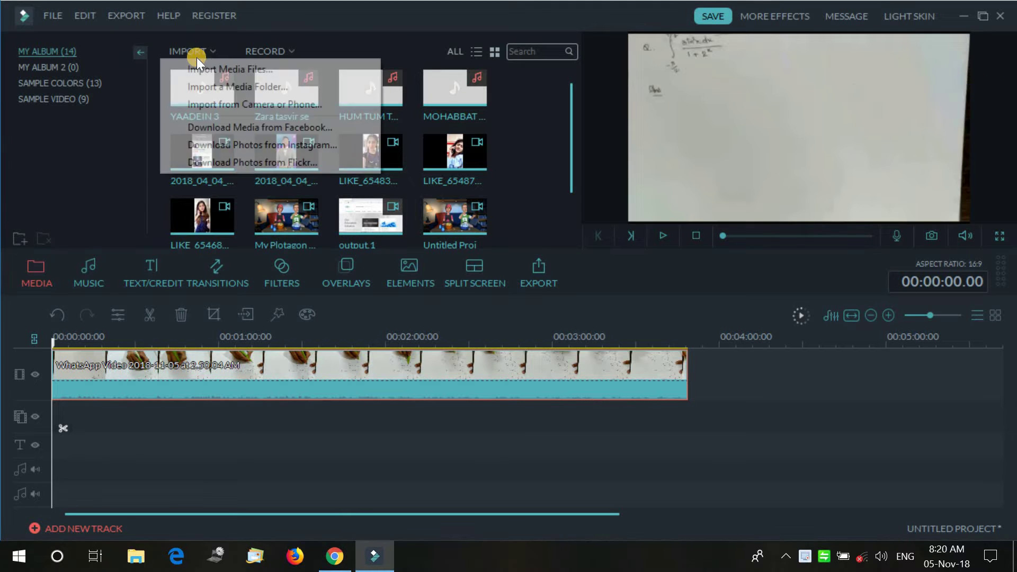
{"action": "left_click", "coordinate": [209, 64]}
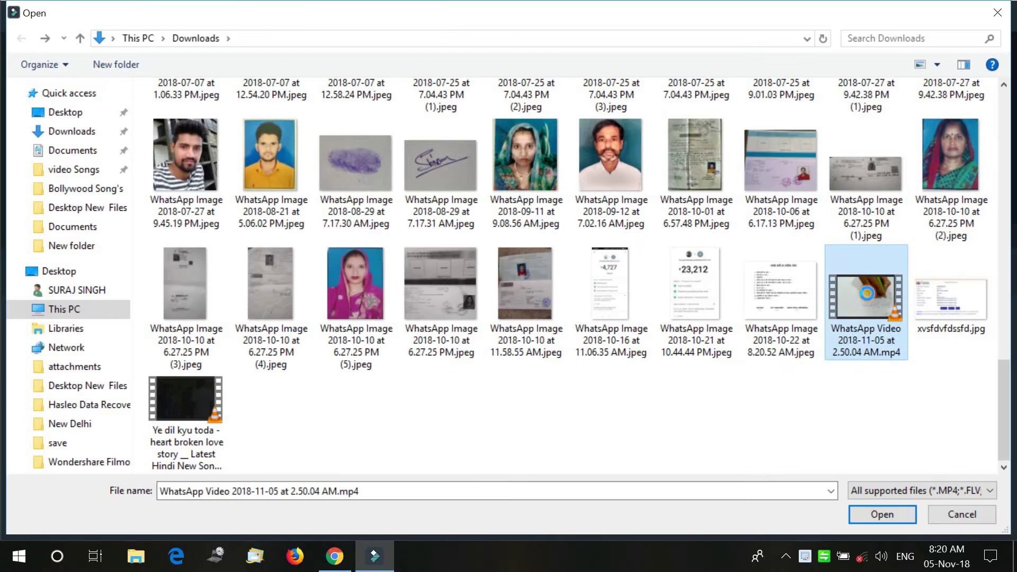
{"action": "key", "text": "Return"}
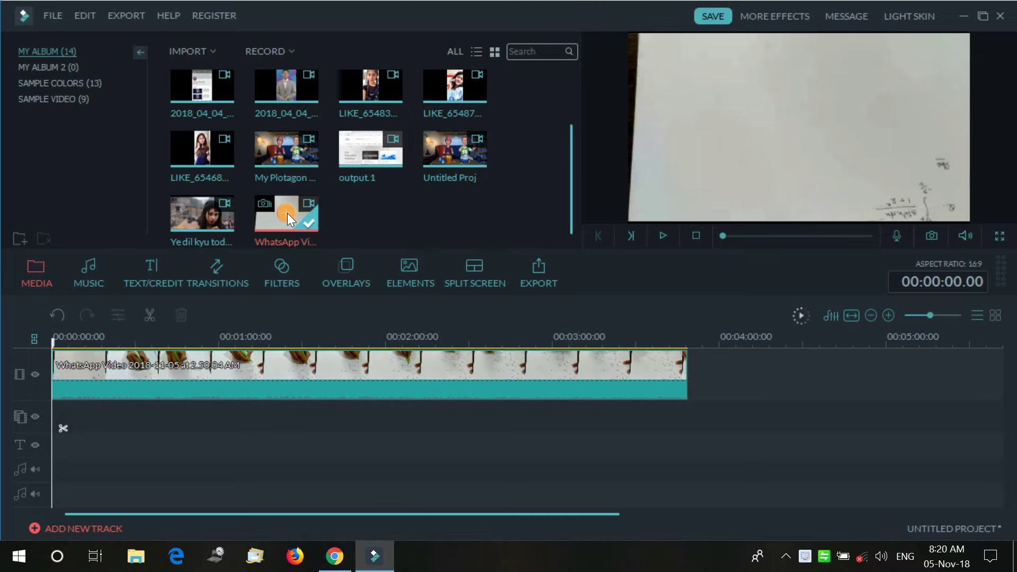
{"action": "left_click", "coordinate": [287, 213]}
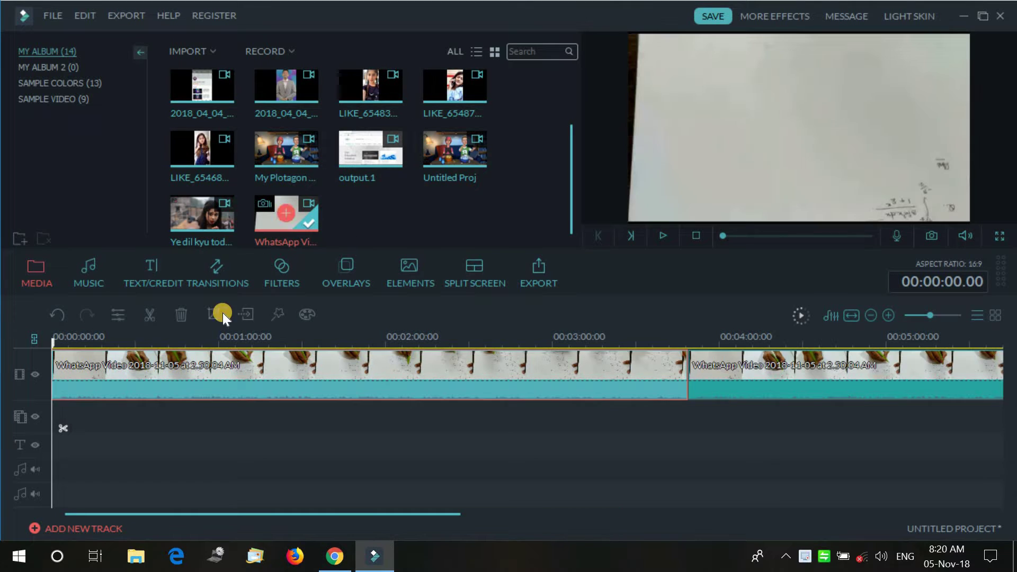
{"action": "left_click", "coordinate": [777, 361]}
{"action": "key", "text": "Delete"}
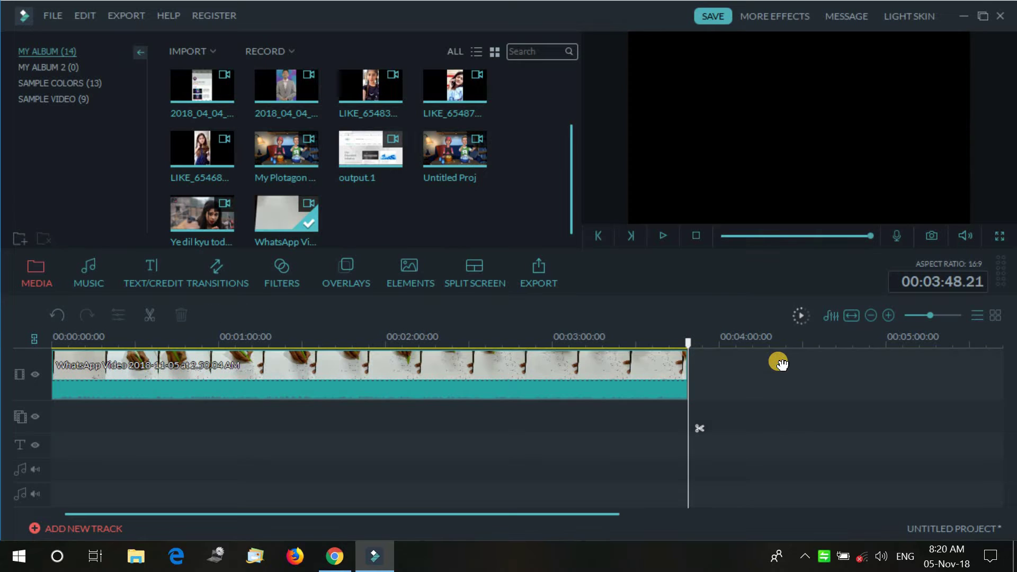
Select the WhatsApp video on the timeline and play a short part from about 1:17 to check its orientation
{"action": "left_click", "coordinate": [654, 368]}
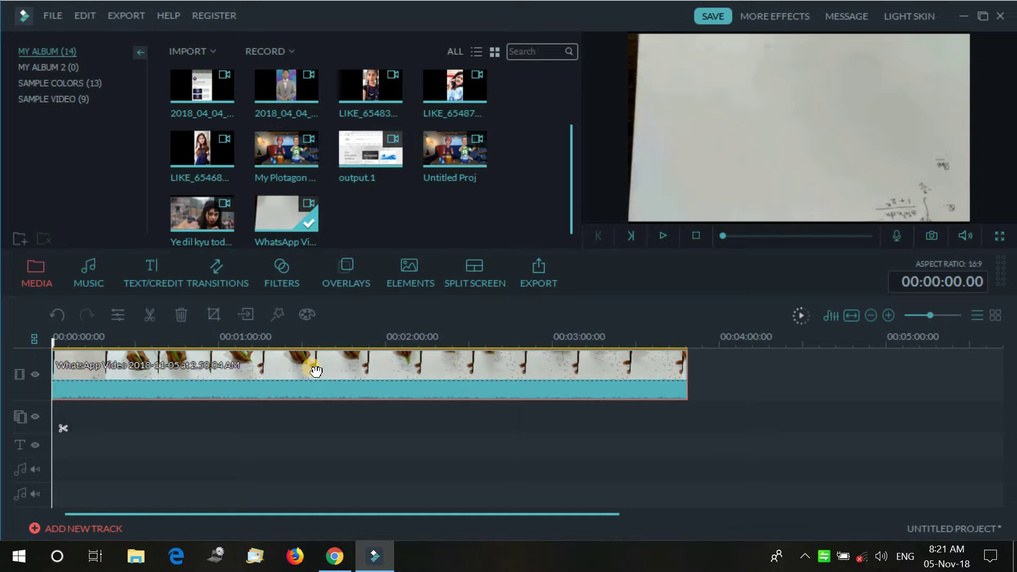
{"action": "left_click_drag", "start_coordinate": [722, 236], "coordinate": [771, 237]}
{"action": "left_click", "coordinate": [662, 236]}
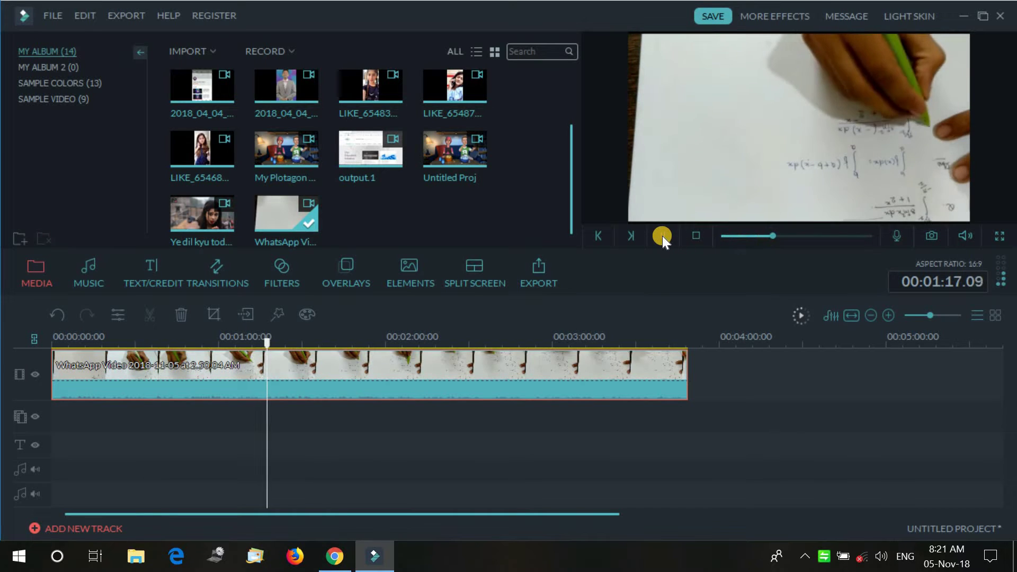
{"action": "left_click", "coordinate": [662, 236]}
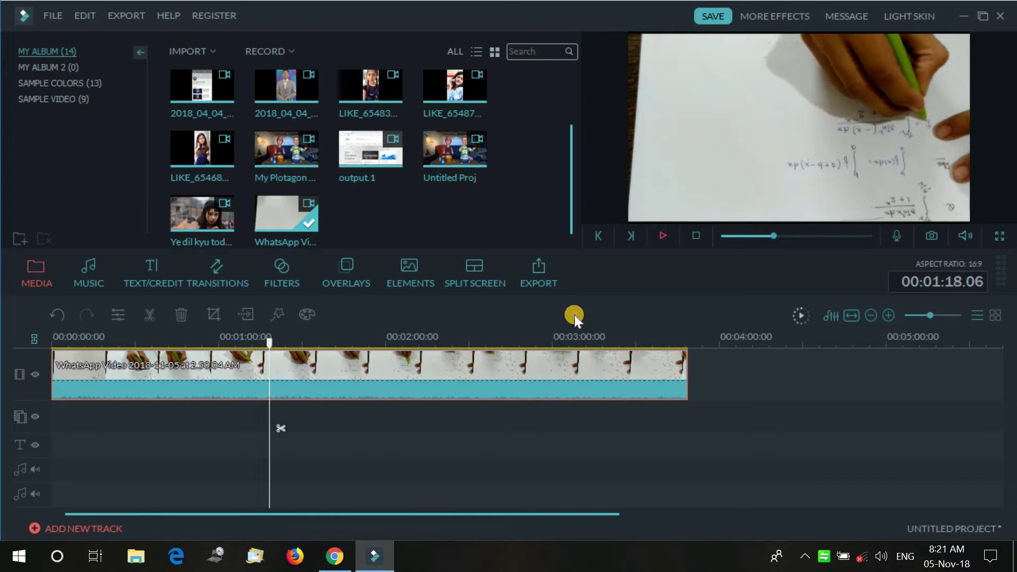
Rotate the timeline video 180 degrees in two 90° clockwise turns and apply the edit
{"action": "right_click", "coordinate": [563, 388]}
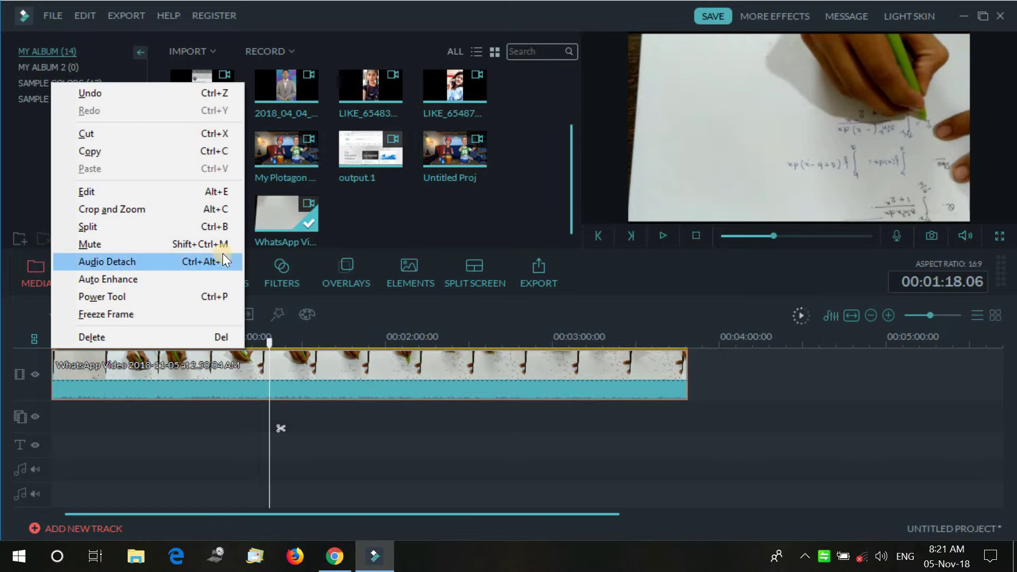
{"action": "left_click", "coordinate": [164, 192]}
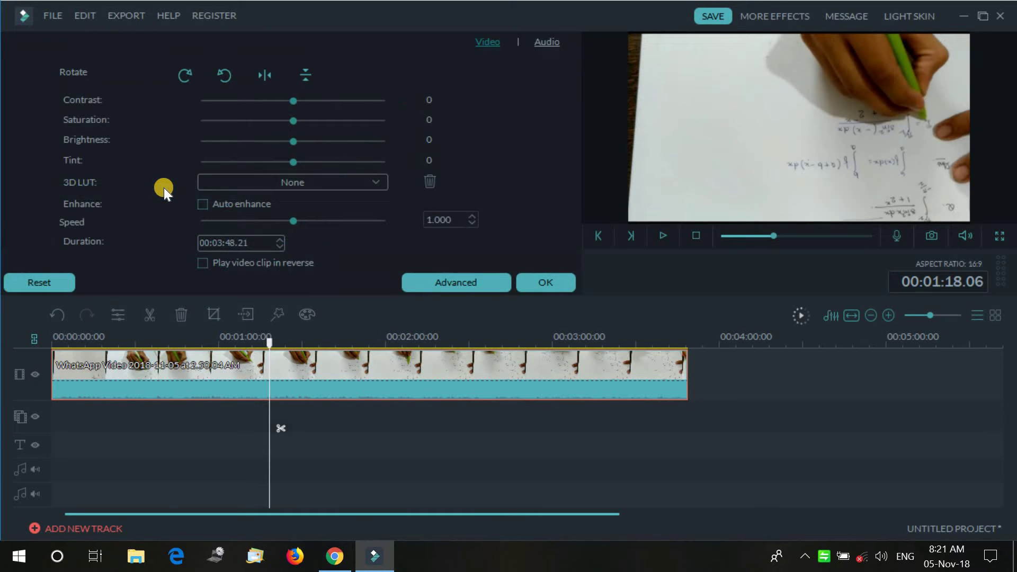
{"action": "left_click", "coordinate": [183, 76]}
{"action": "left_click", "coordinate": [183, 76]}
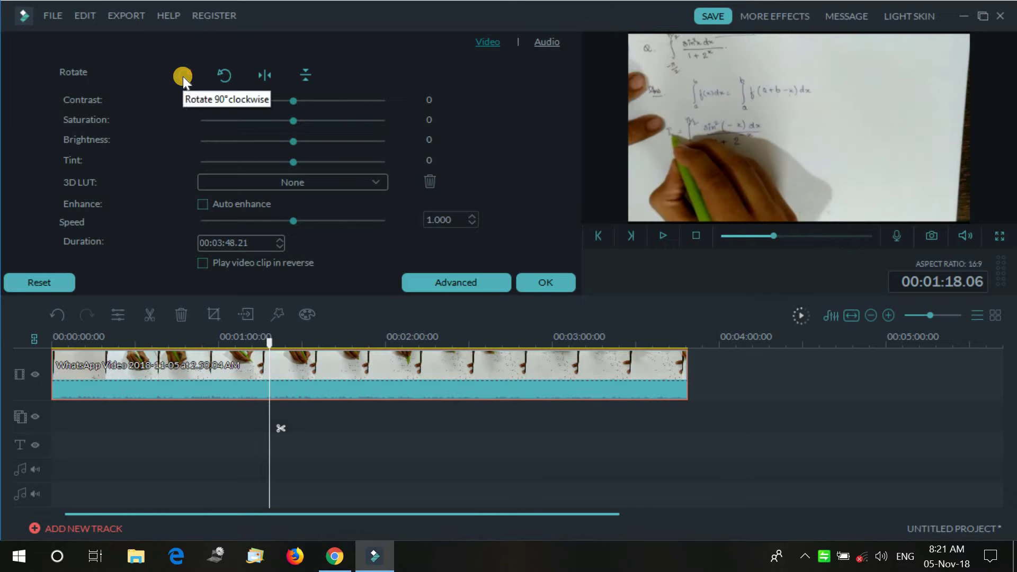
{"action": "left_click", "coordinate": [544, 281]}
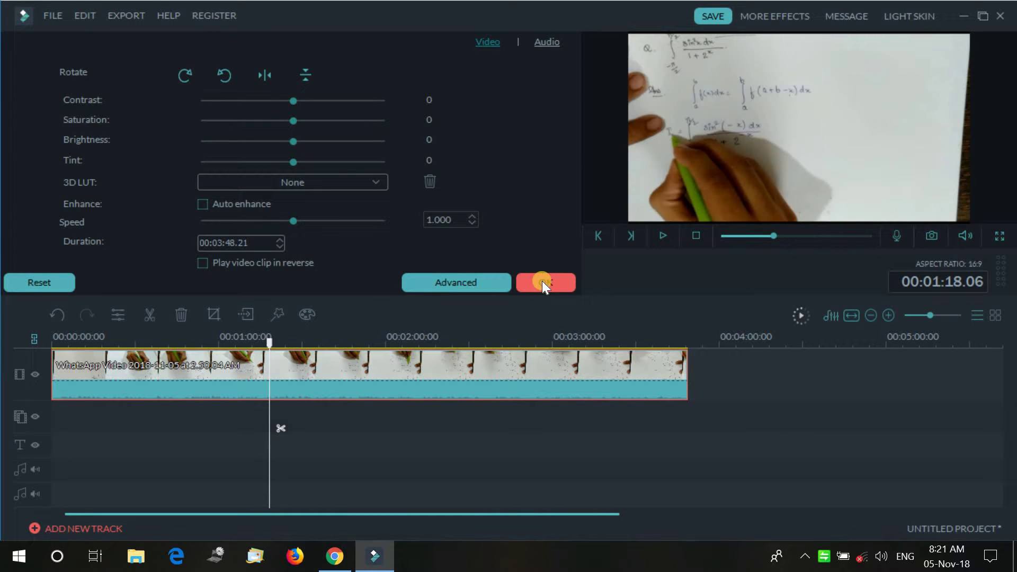
{"action": "left_click", "coordinate": [542, 282]}
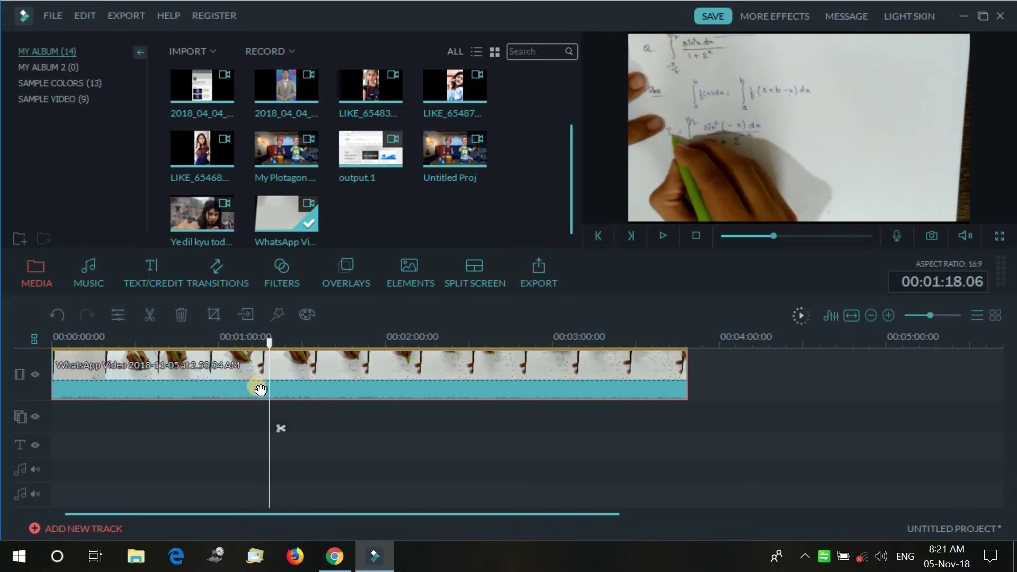
Play the rotated video, skip ahead to about 1:38, and check it briefly in full screen before pausing
{"action": "left_click", "coordinate": [661, 234]}
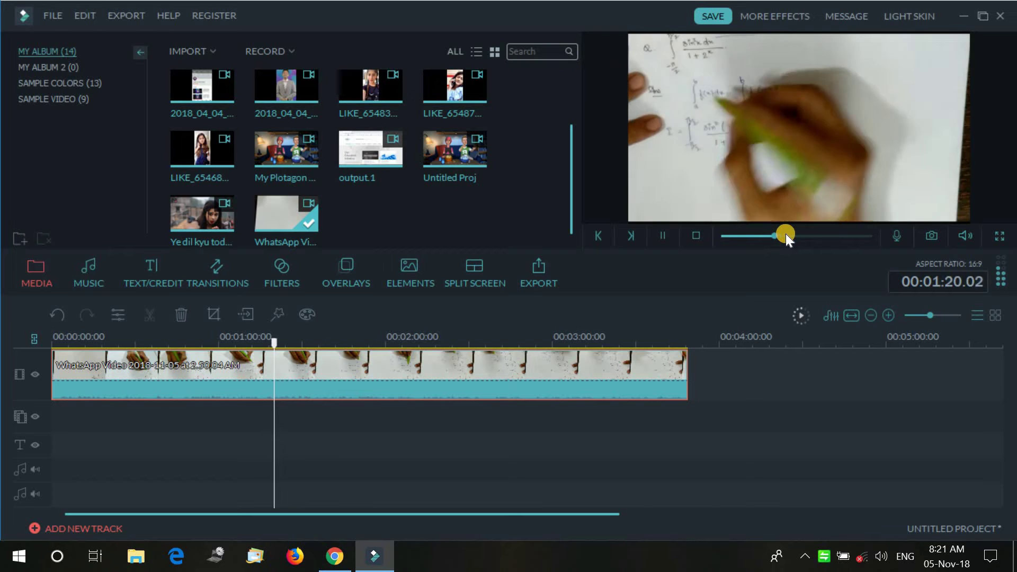
{"action": "left_click", "coordinate": [786, 233]}
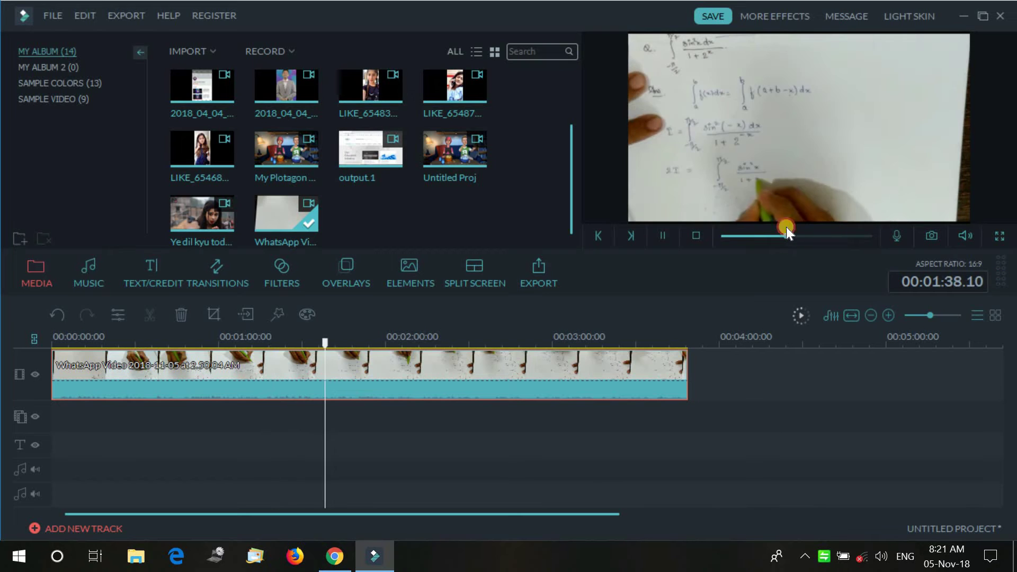
{"action": "double_click", "coordinate": [790, 192]}
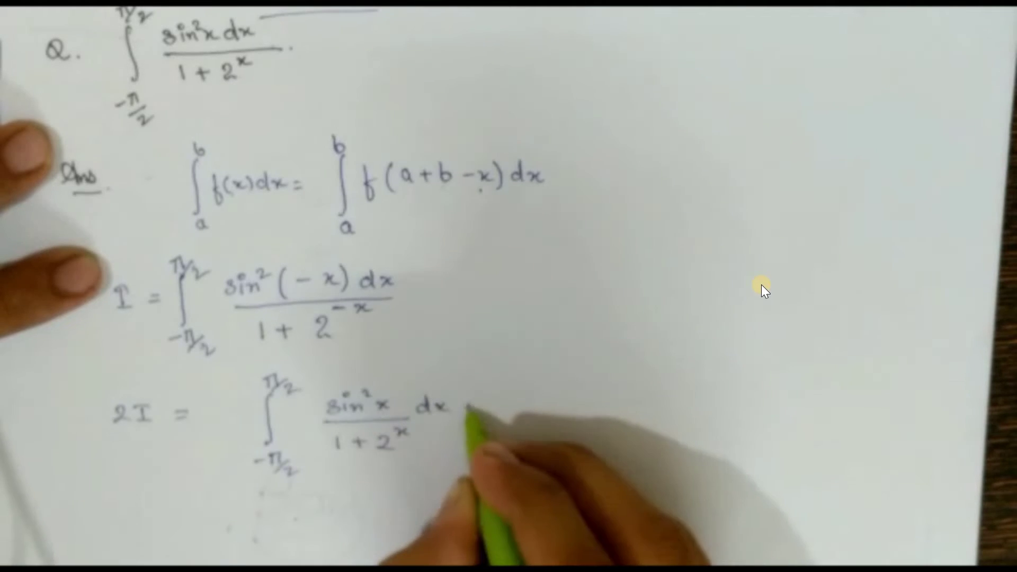
{"action": "double_click", "coordinate": [794, 351]}
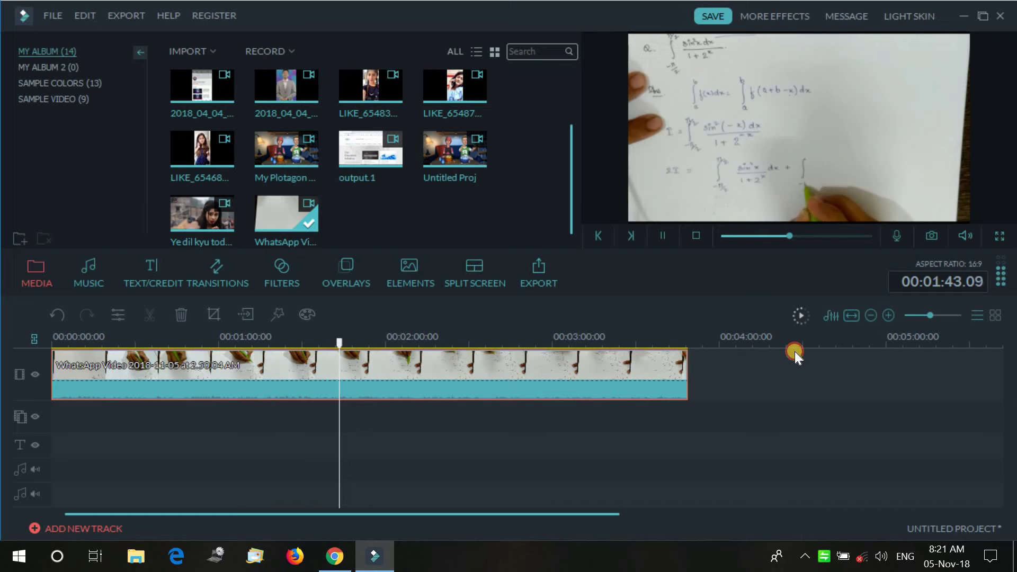
{"action": "left_click", "coordinate": [661, 236]}
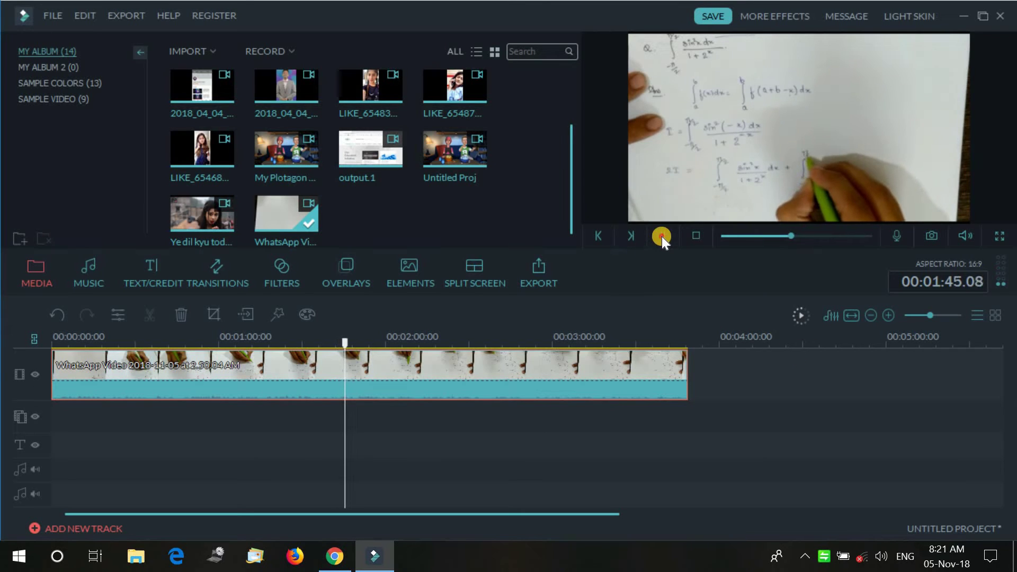
Crop the left and right edges of the video manually to 611 × 352 with Crop and Zoom
{"action": "right_click", "coordinate": [481, 378]}
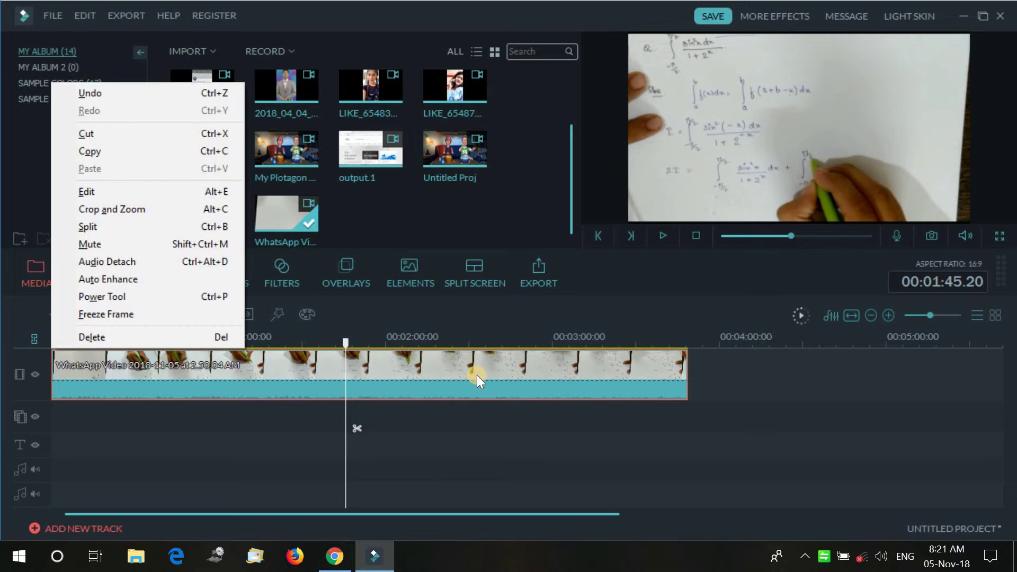
{"action": "left_click", "coordinate": [151, 211]}
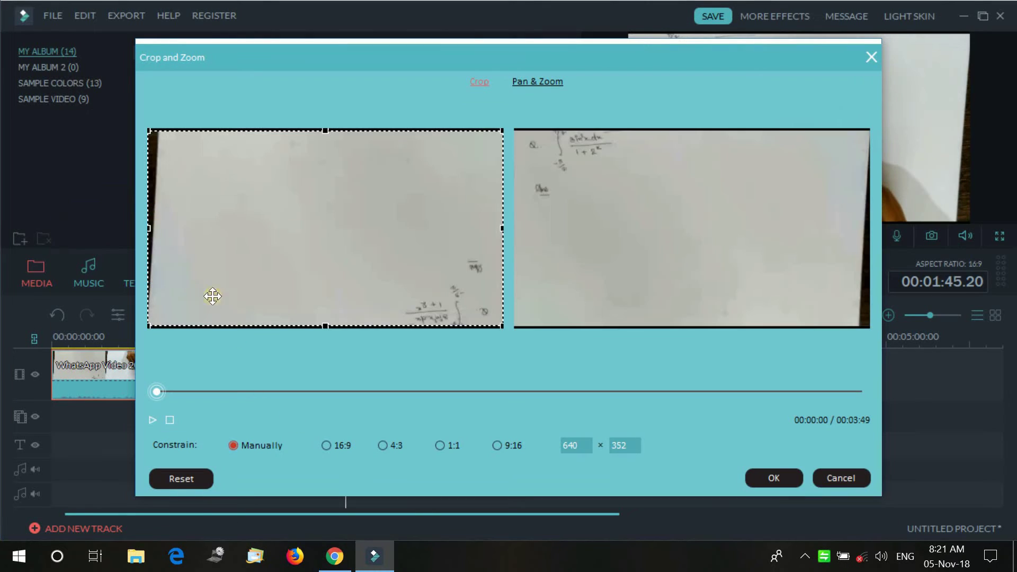
{"action": "left_click_drag", "start_coordinate": [148, 228], "coordinate": [159, 229]}
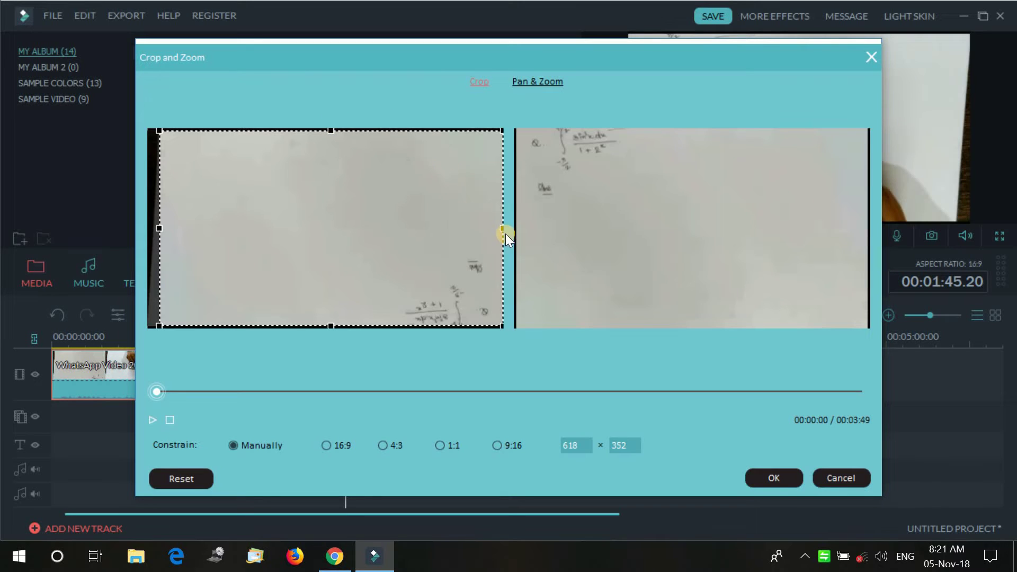
{"action": "left_click_drag", "start_coordinate": [499, 229], "coordinate": [498, 229]}
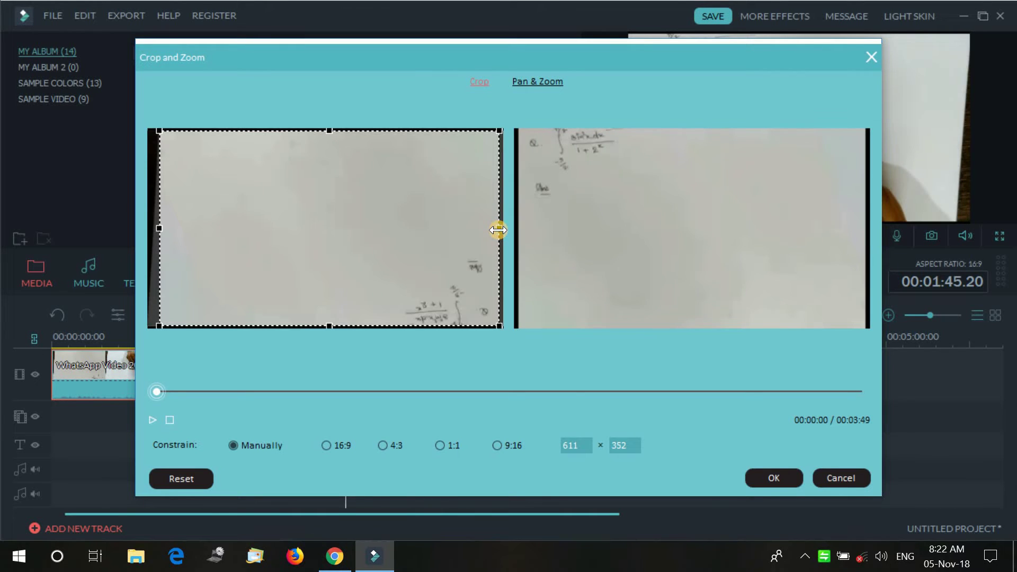
{"action": "left_click", "coordinate": [769, 480]}
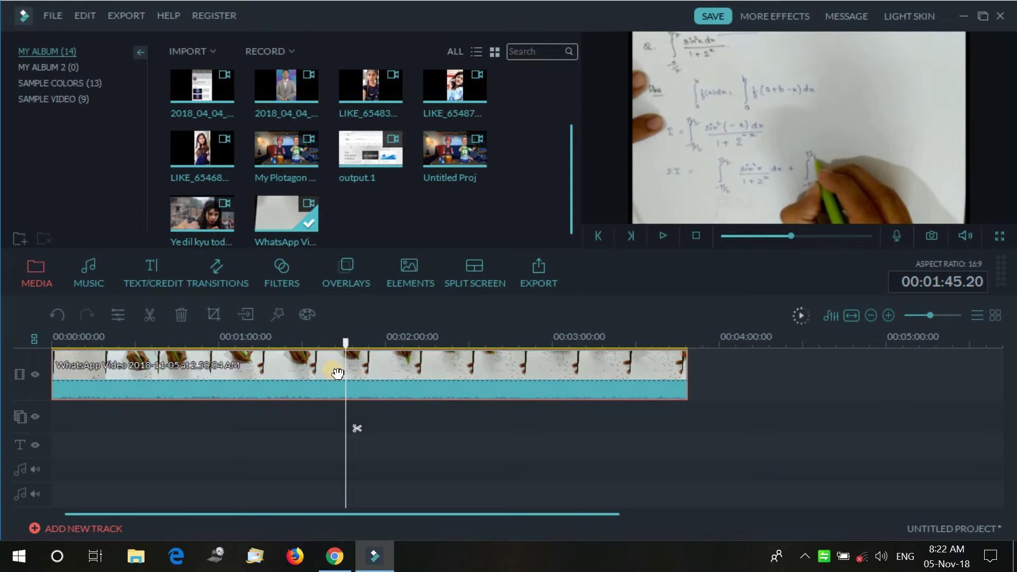
Play a few seconds of the cropped video, then detach its audio onto a separate track
{"action": "left_click", "coordinate": [662, 234]}
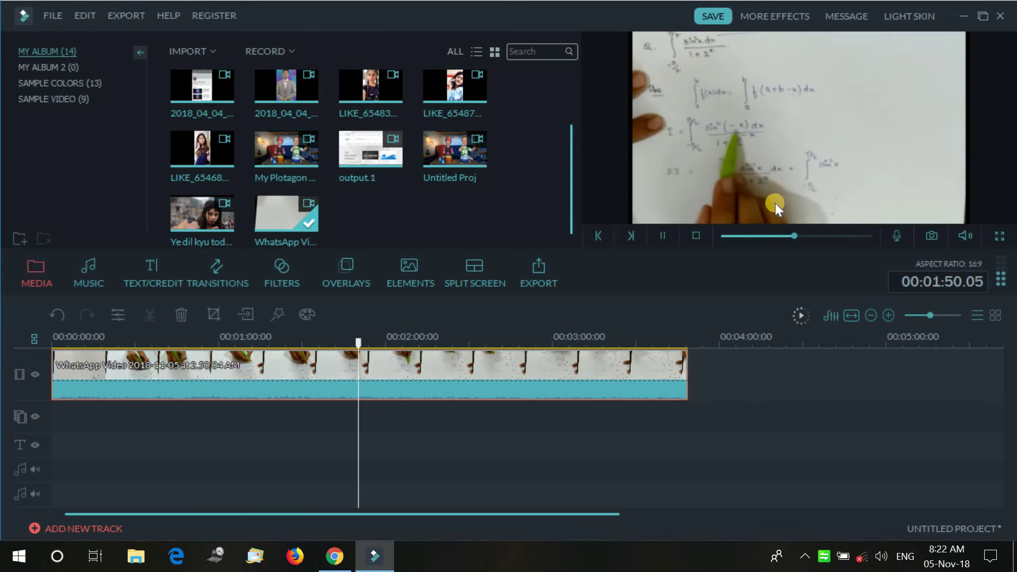
{"action": "left_click", "coordinate": [660, 233]}
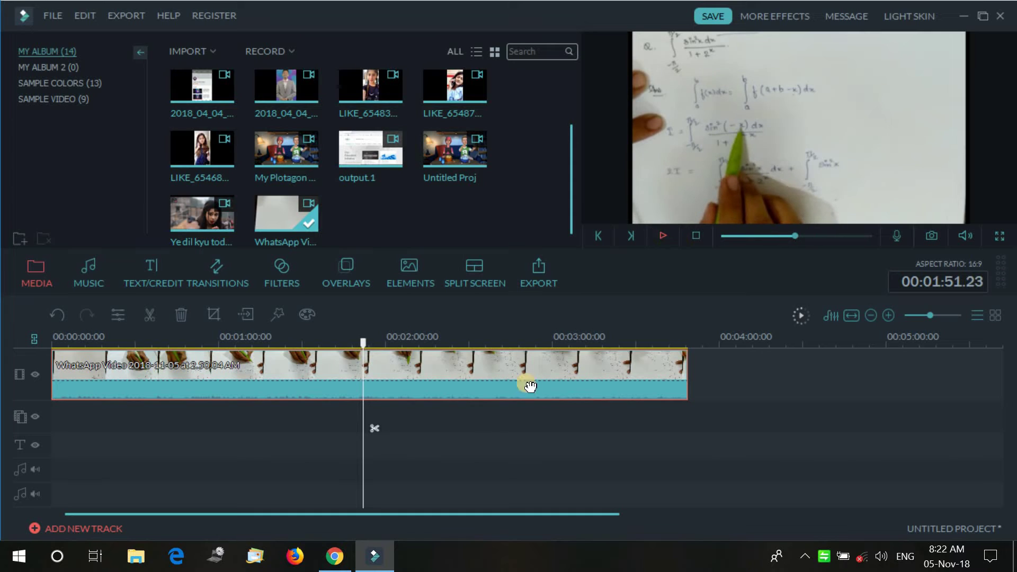
{"action": "right_click", "coordinate": [489, 373]}
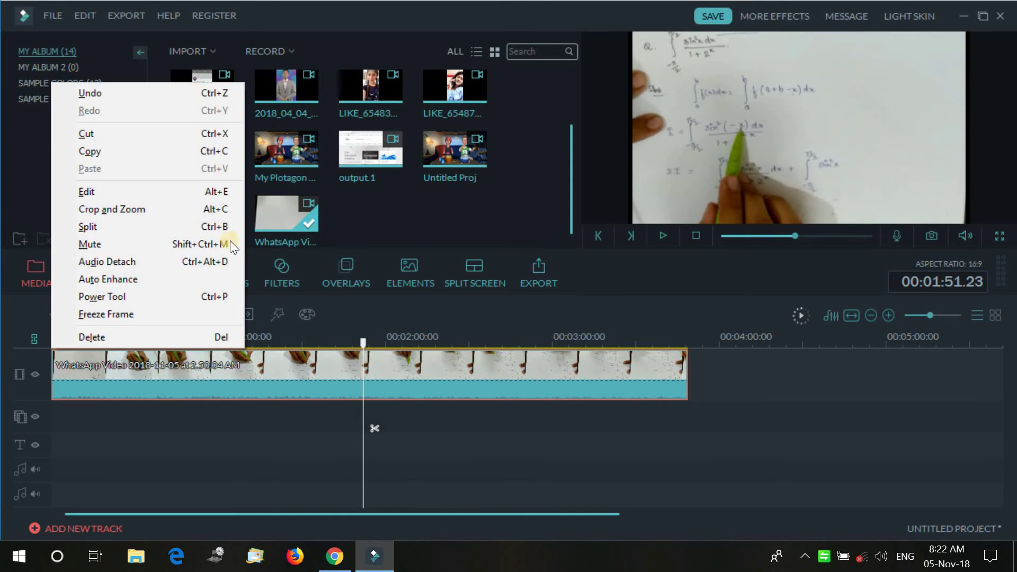
{"action": "left_click", "coordinate": [195, 261]}
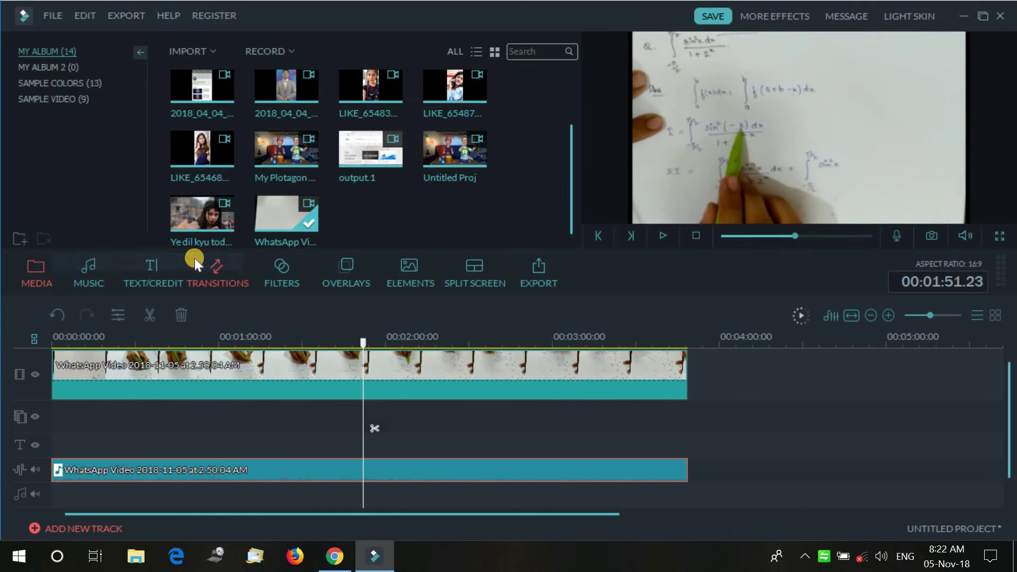
Turn on background noise removal and raise the volume for the detached audio, then play it to check
{"action": "right_click", "coordinate": [274, 470]}
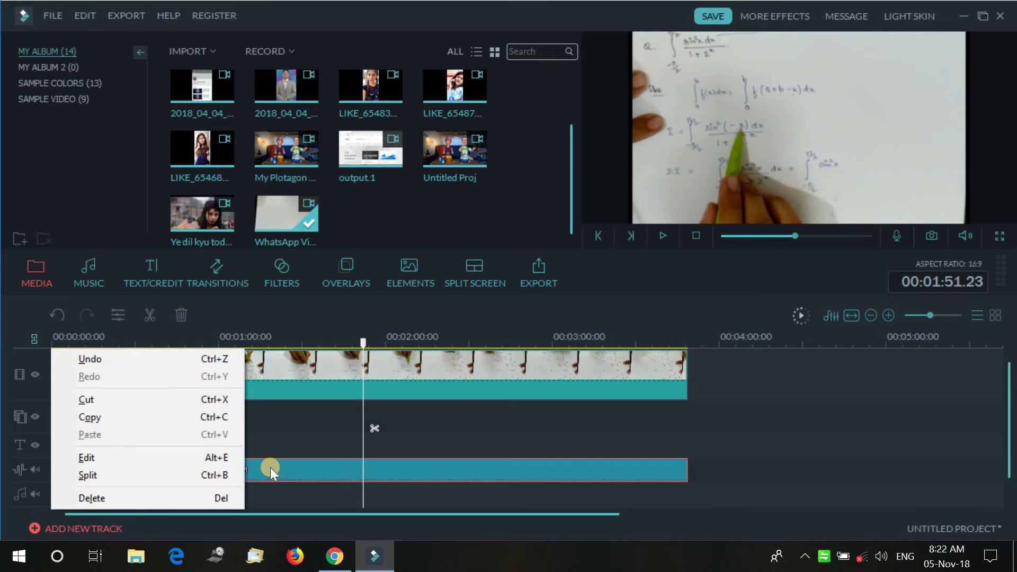
{"action": "left_click", "coordinate": [215, 459]}
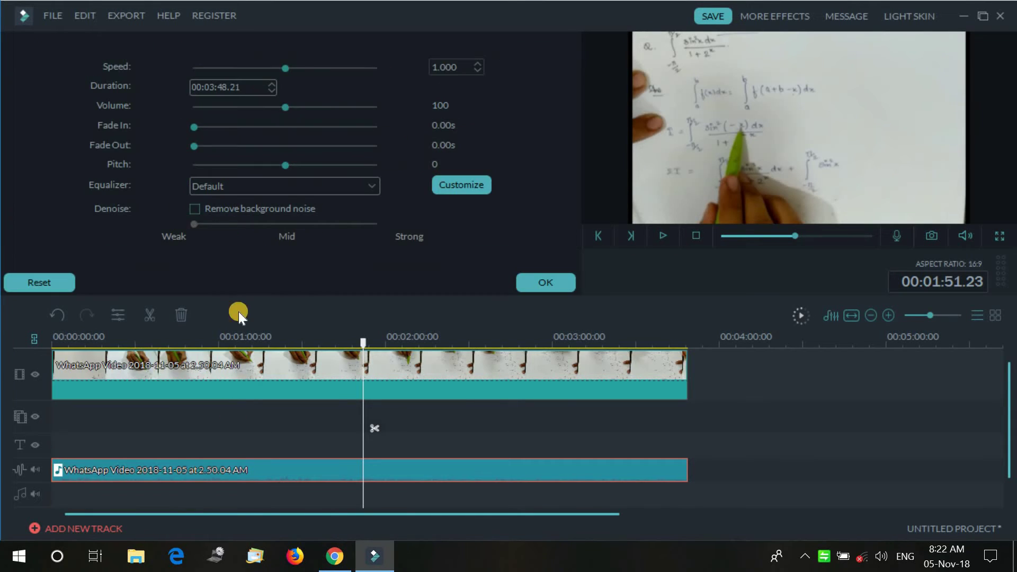
{"action": "left_click", "coordinate": [195, 208]}
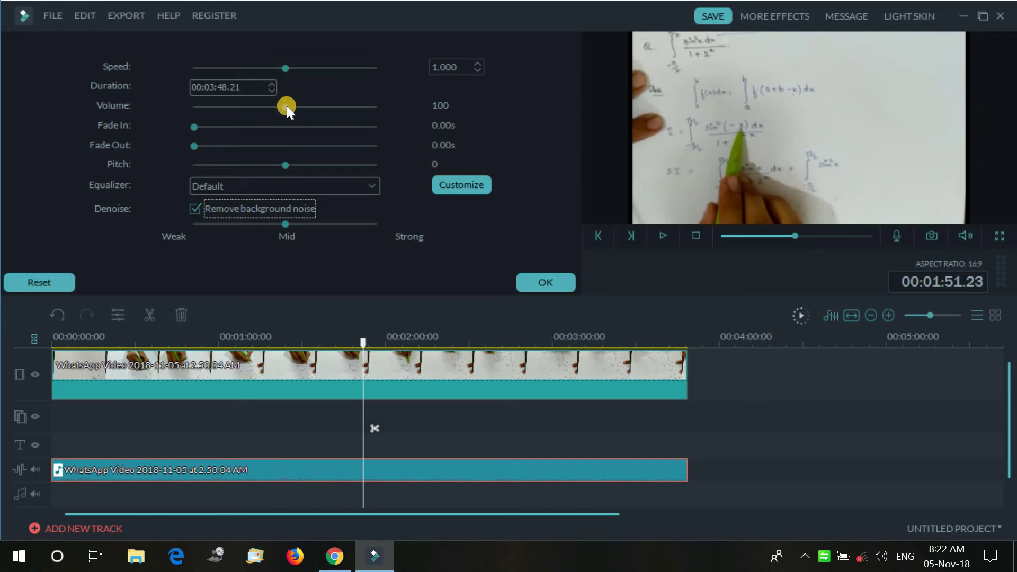
{"action": "left_click_drag", "start_coordinate": [288, 106], "coordinate": [351, 106]}
{"action": "left_click", "coordinate": [541, 281]}
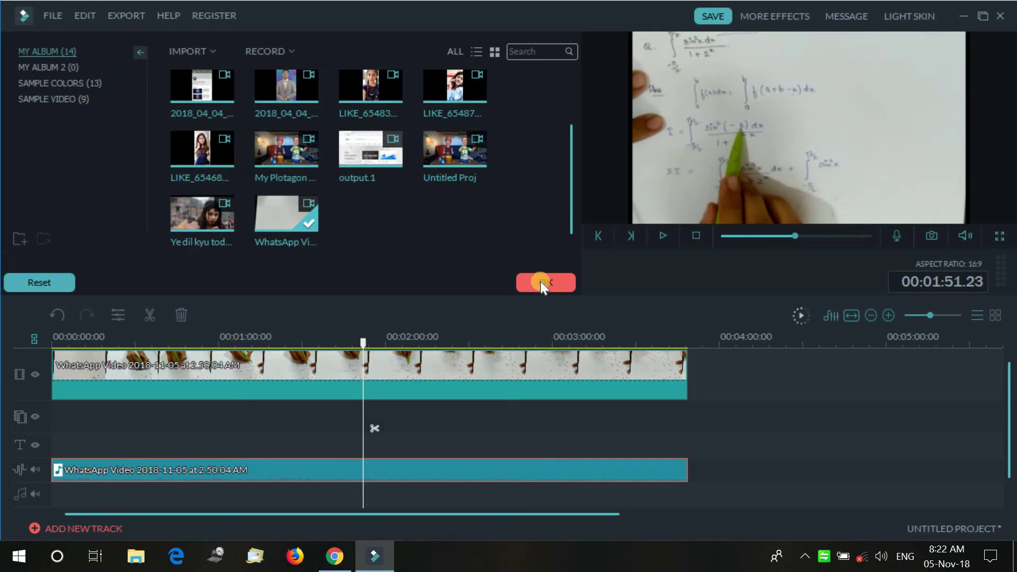
{"action": "left_click", "coordinate": [662, 233]}
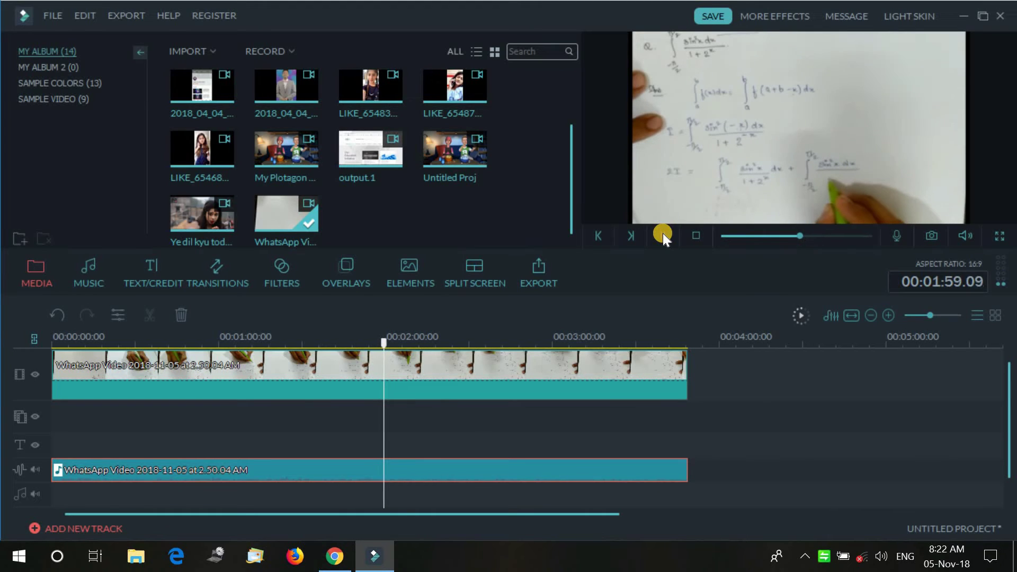
Set the detached audio's equalizer to Soft and play it with the preview volume raised to maximum
{"action": "right_click", "coordinate": [468, 467]}
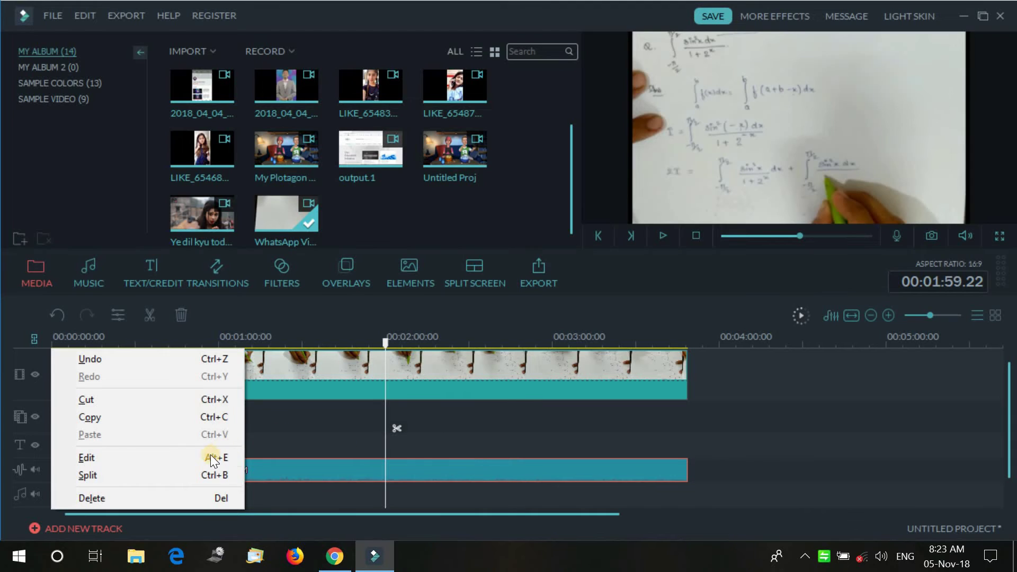
{"action": "left_click", "coordinate": [209, 456]}
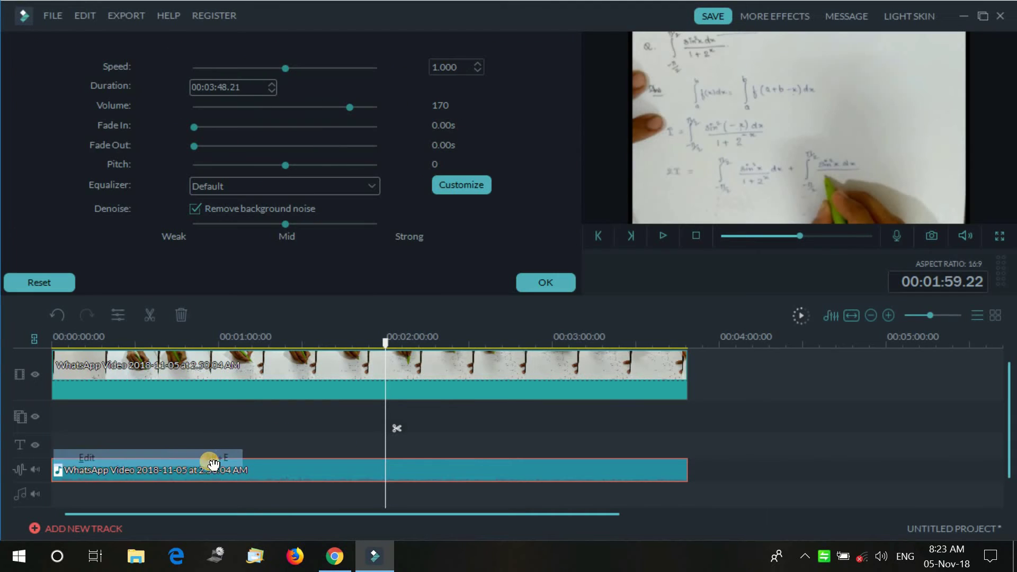
{"action": "left_click", "coordinate": [325, 183]}
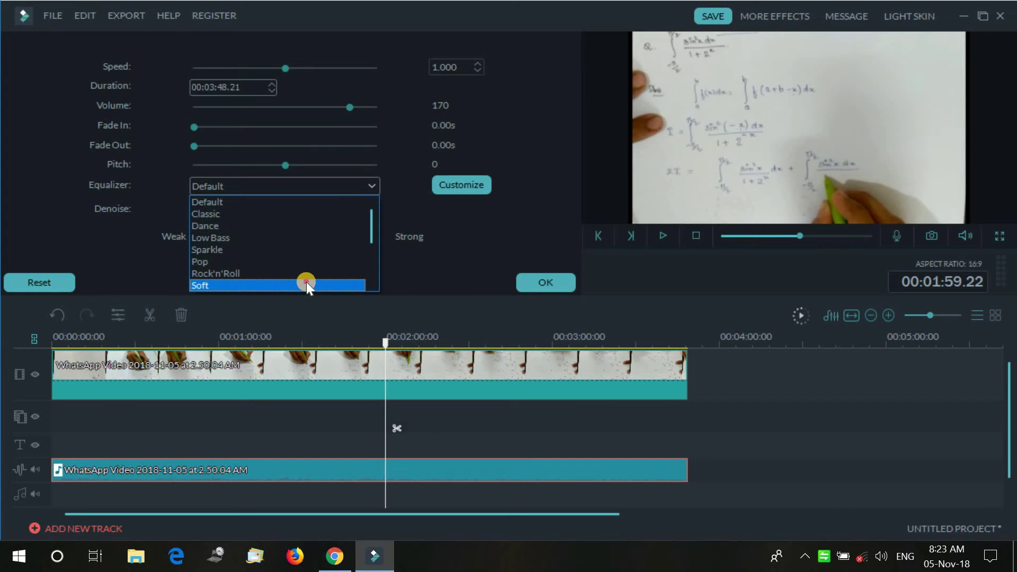
{"action": "left_click", "coordinate": [306, 285]}
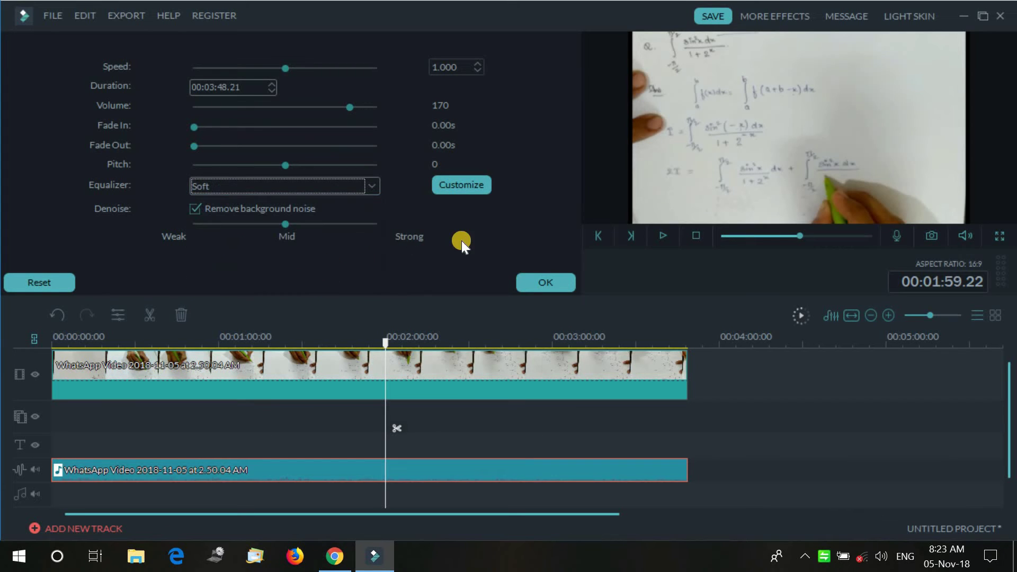
{"action": "left_click", "coordinate": [660, 236]}
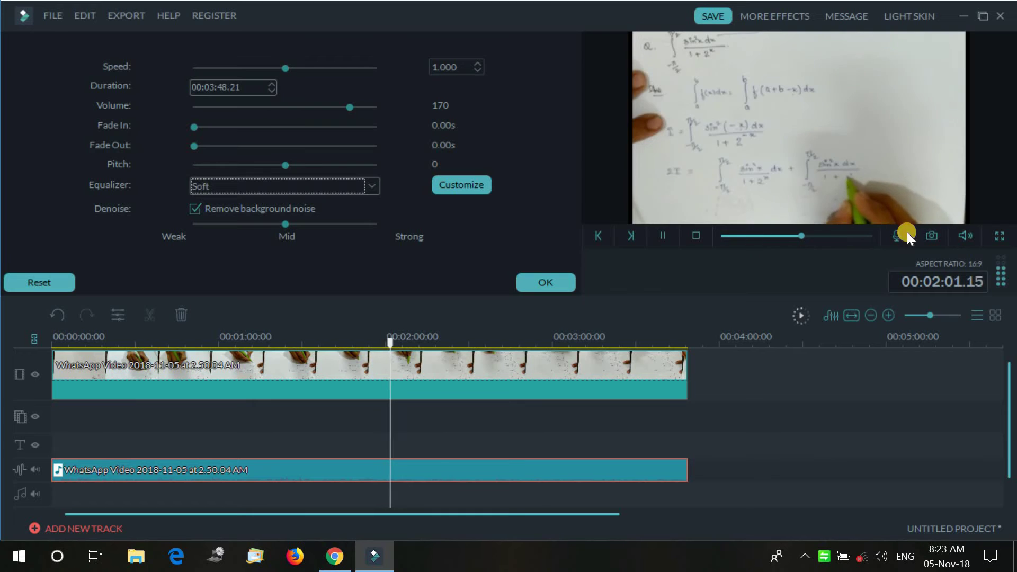
{"action": "mouse_move", "coordinate": [960, 234]}
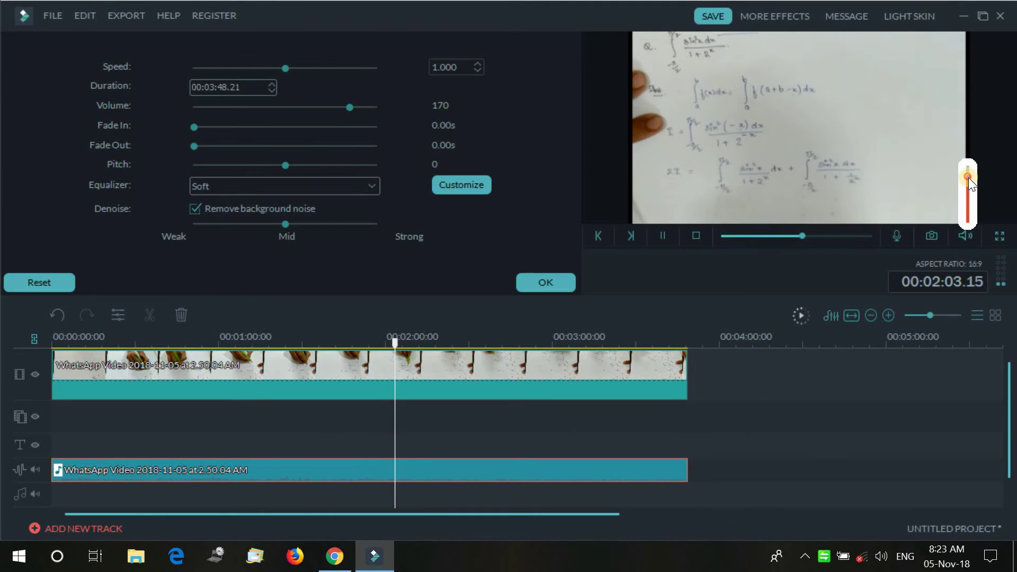
{"action": "left_click_drag", "start_coordinate": [968, 177], "coordinate": [967, 161]}
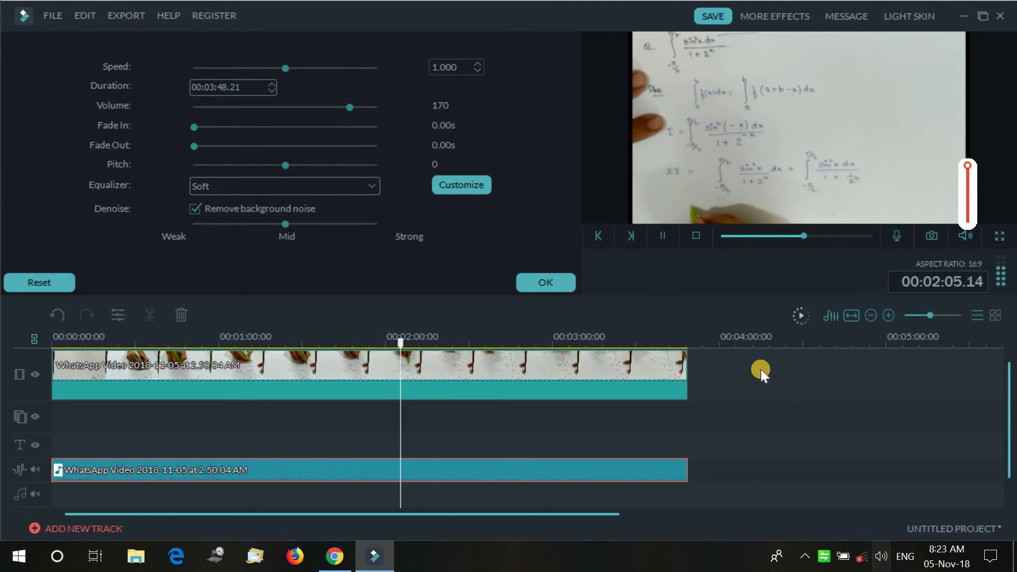
Try the Techno, Country, Acoustic and Low Bass equalizer presets on the detached audio during playback
{"action": "left_click", "coordinate": [353, 185]}
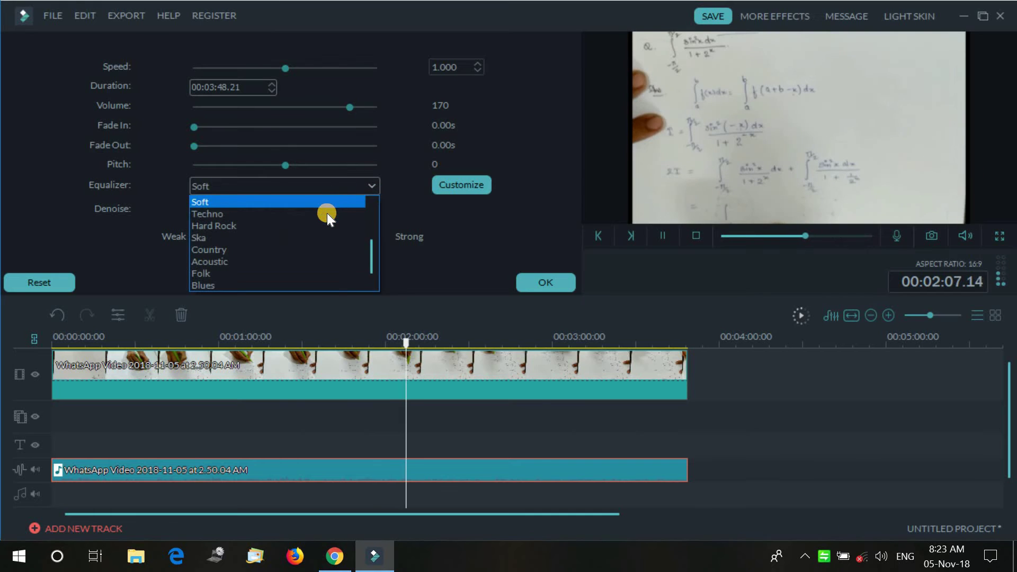
{"action": "left_click", "coordinate": [326, 213]}
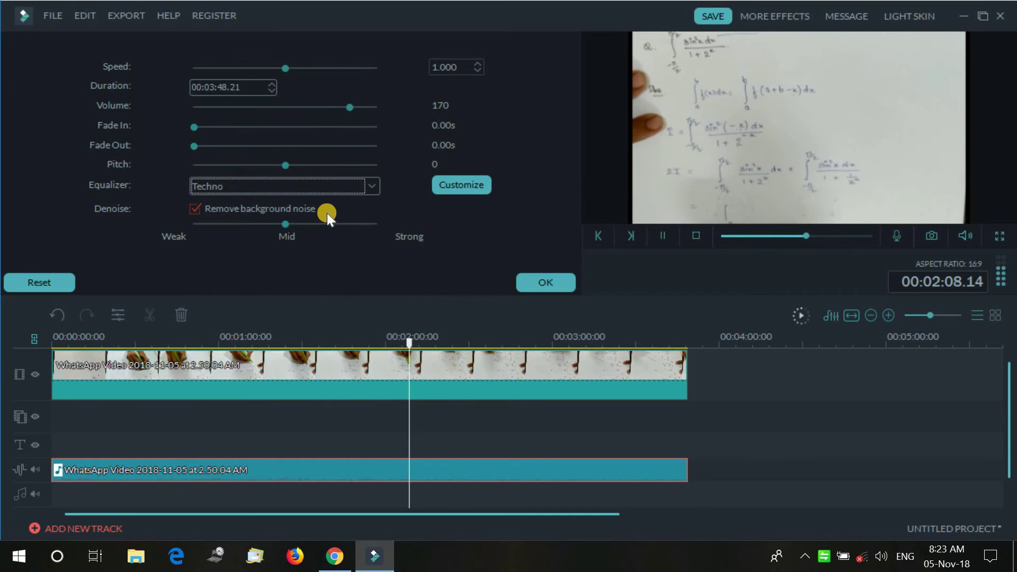
{"action": "left_click", "coordinate": [339, 187]}
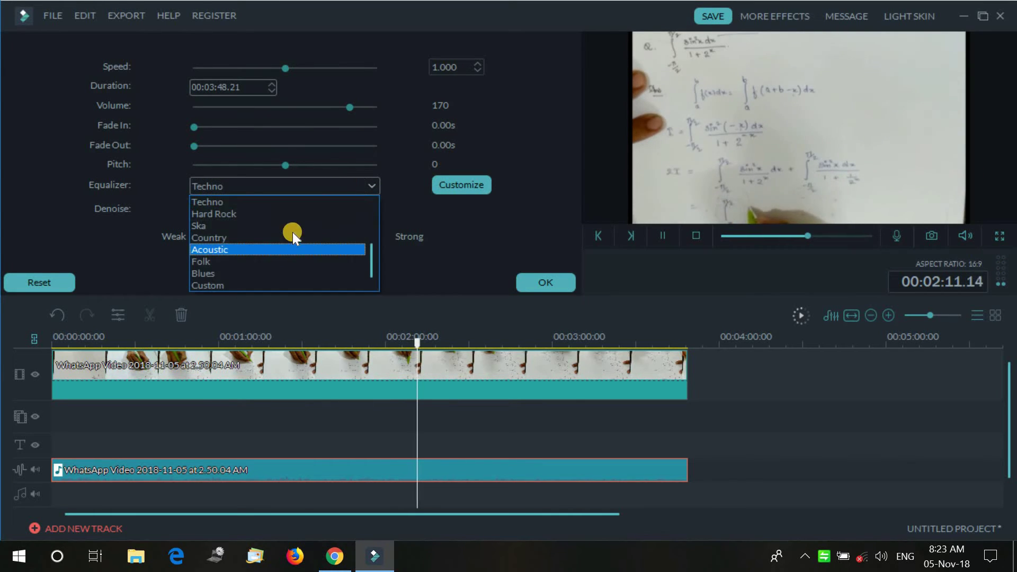
{"action": "left_click", "coordinate": [296, 238]}
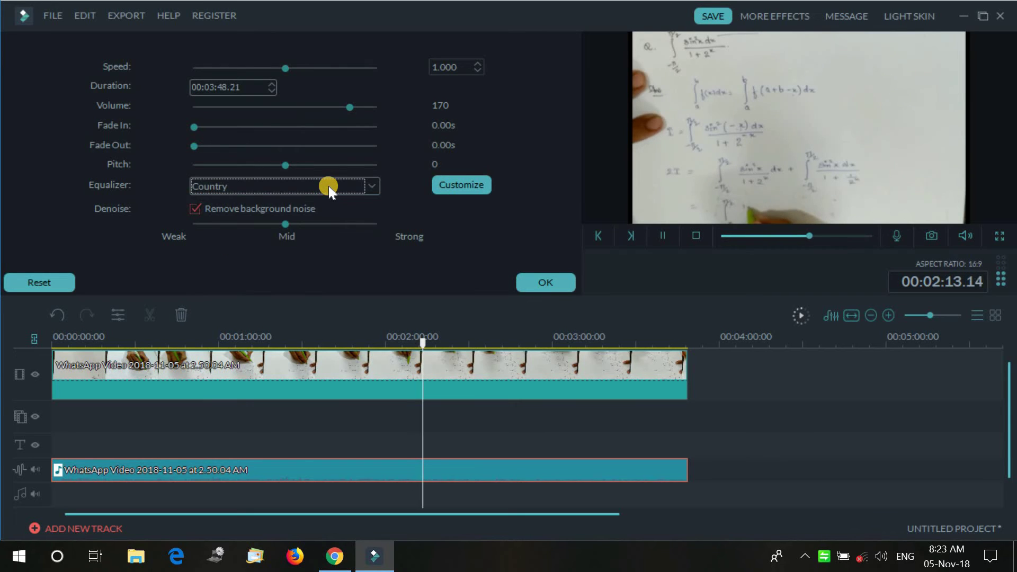
{"action": "left_click", "coordinate": [329, 187]}
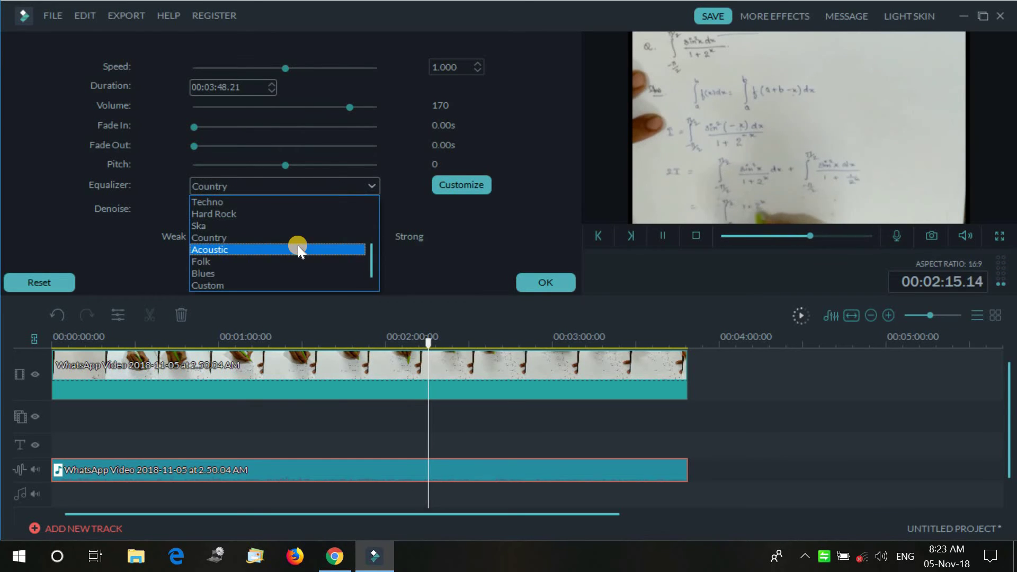
{"action": "left_click", "coordinate": [298, 248]}
{"action": "left_click", "coordinate": [326, 186]}
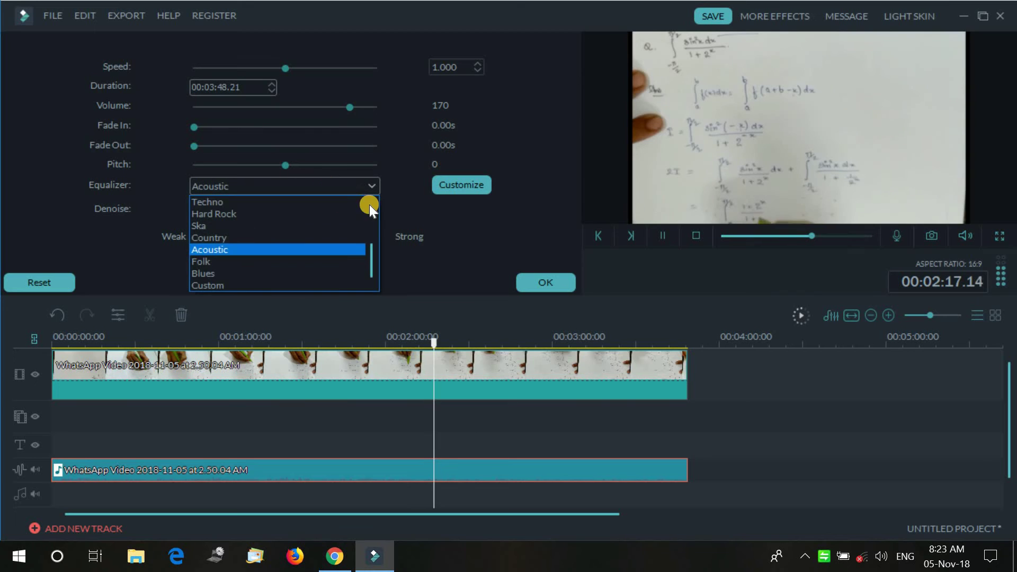
{"action": "left_click_drag", "start_coordinate": [373, 253], "coordinate": [369, 224]}
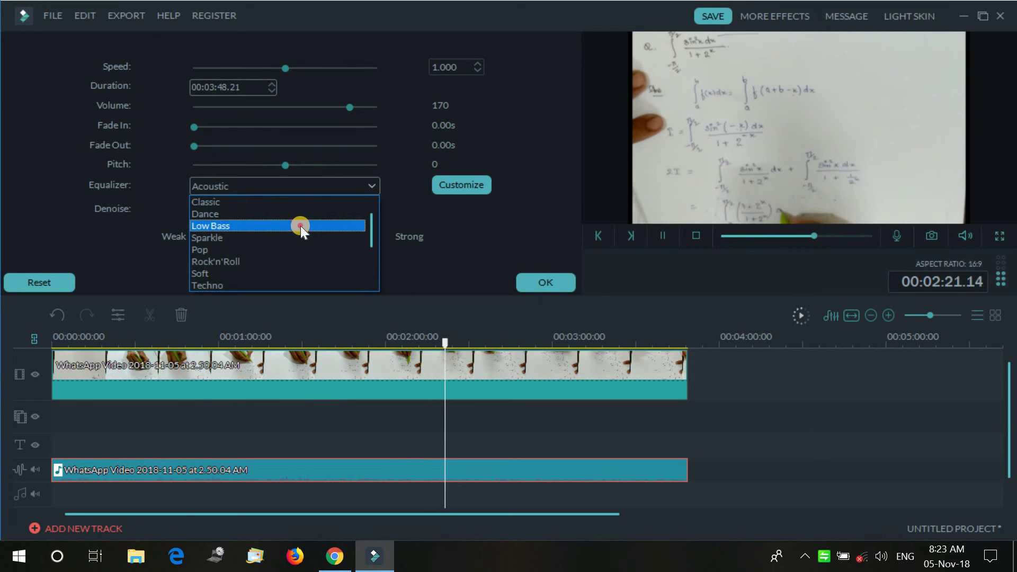
{"action": "left_click", "coordinate": [301, 225]}
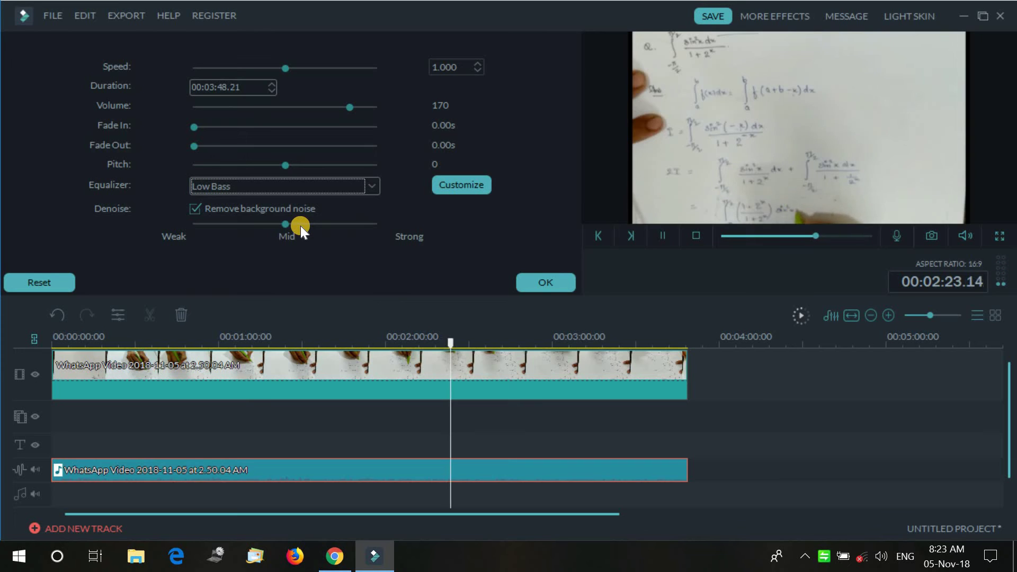
Set the detached audio's equalizer to Pop and its volume to 200, checking the sound from an earlier part of the video
{"action": "left_click", "coordinate": [339, 183]}
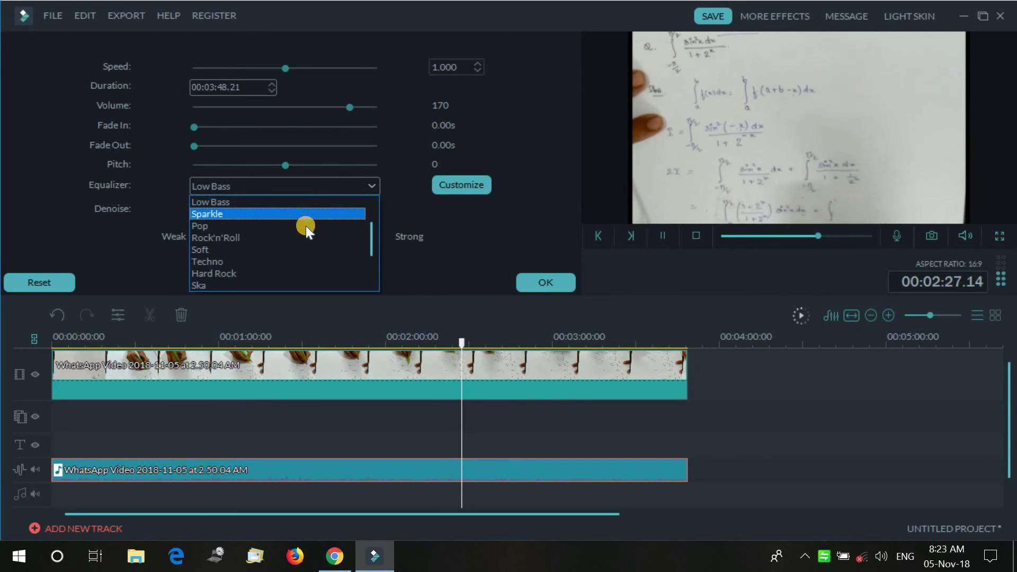
{"action": "left_click", "coordinate": [306, 225]}
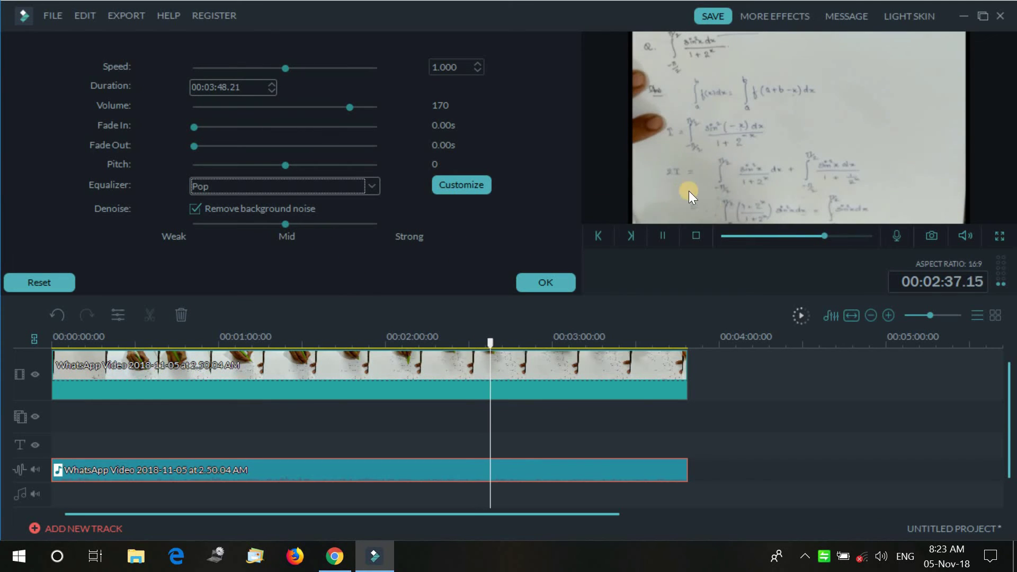
{"action": "left_click", "coordinate": [744, 235]}
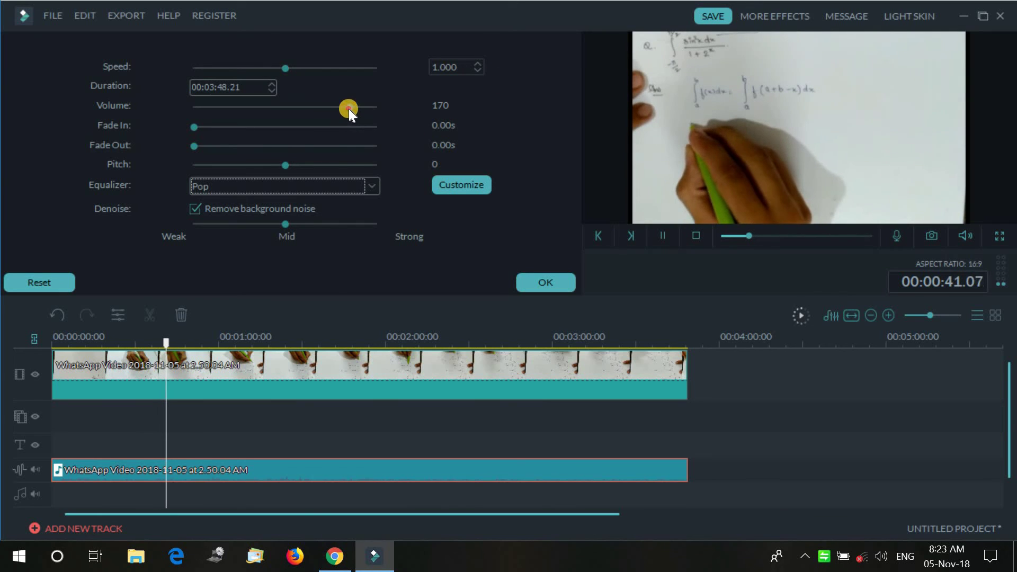
{"action": "left_click_drag", "start_coordinate": [349, 109], "coordinate": [391, 109]}
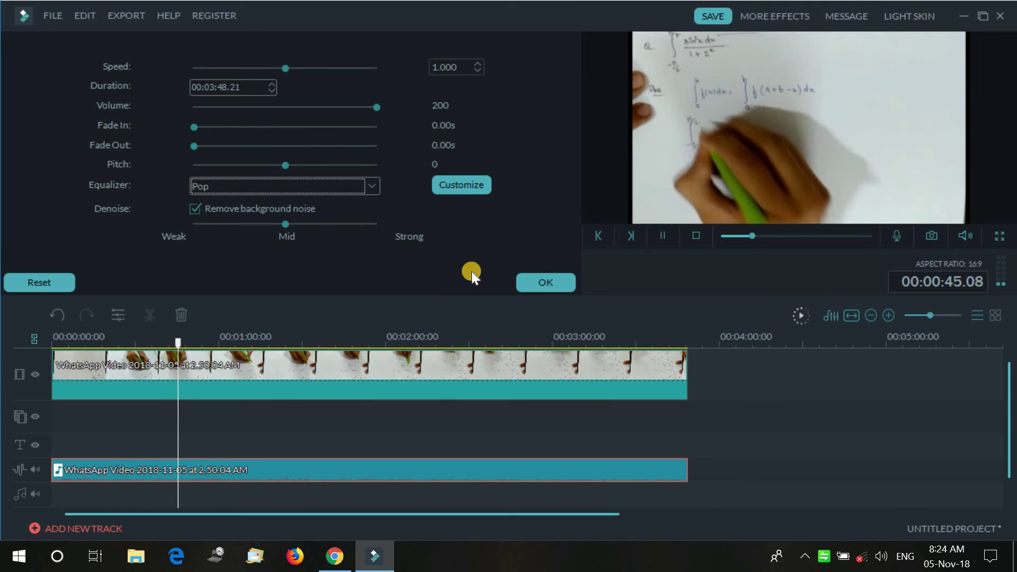
{"action": "left_click", "coordinate": [541, 282]}
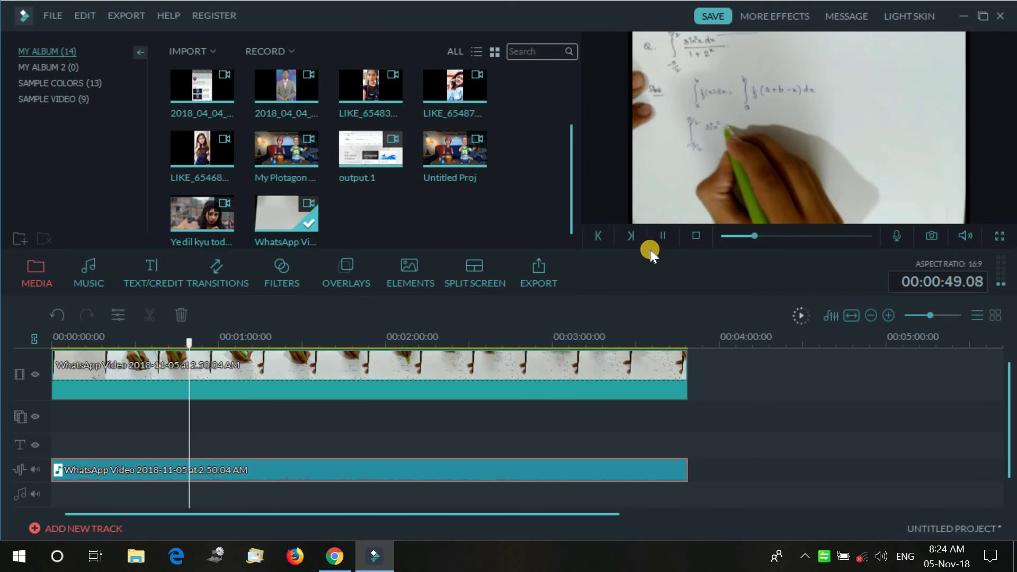
{"action": "left_click", "coordinate": [662, 236]}
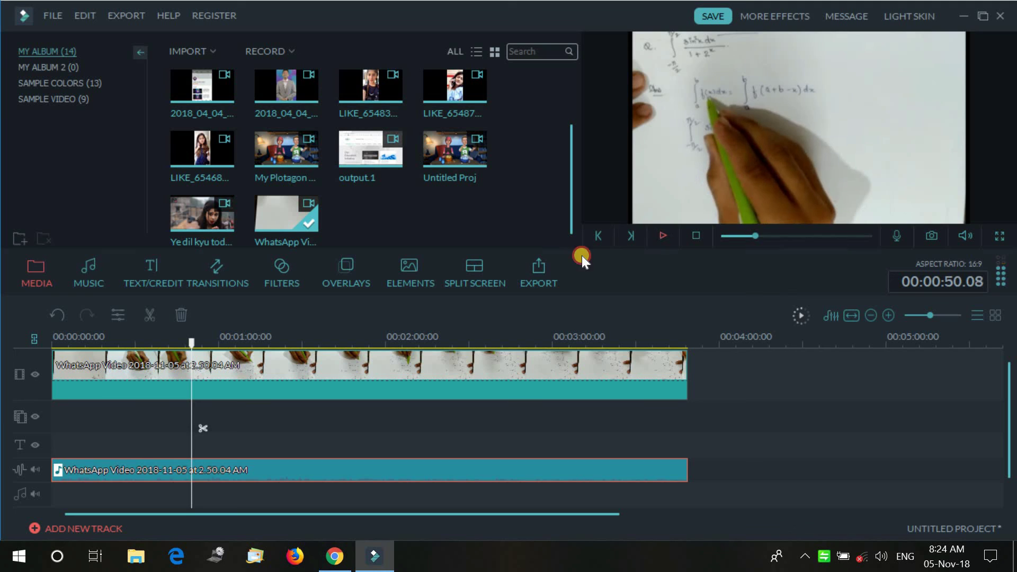
Export the edited video as an MP4 file named "maths vdio"
{"action": "left_click", "coordinate": [539, 272]}
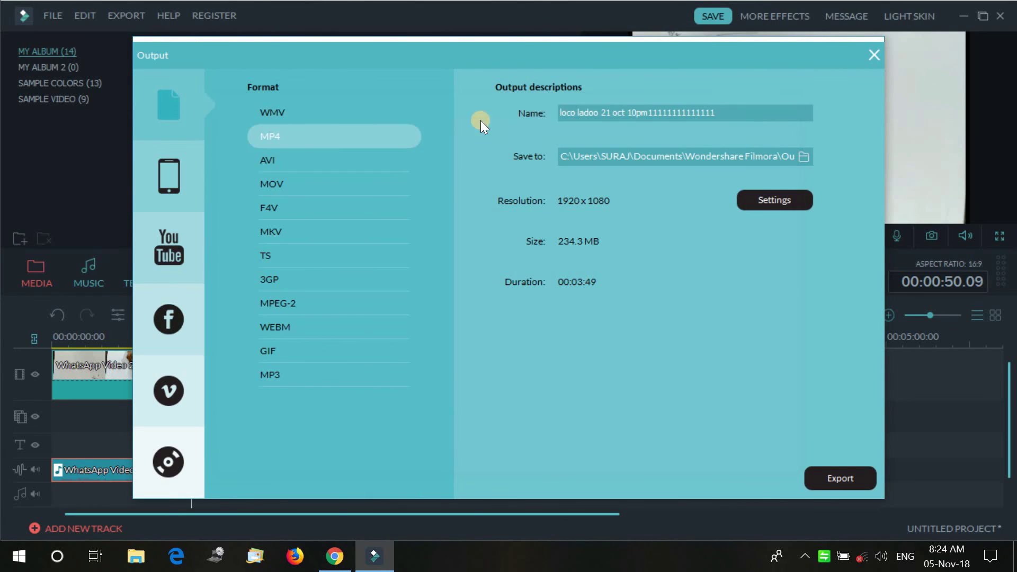
{"action": "left_click_drag", "start_coordinate": [715, 111], "coordinate": [501, 103]}
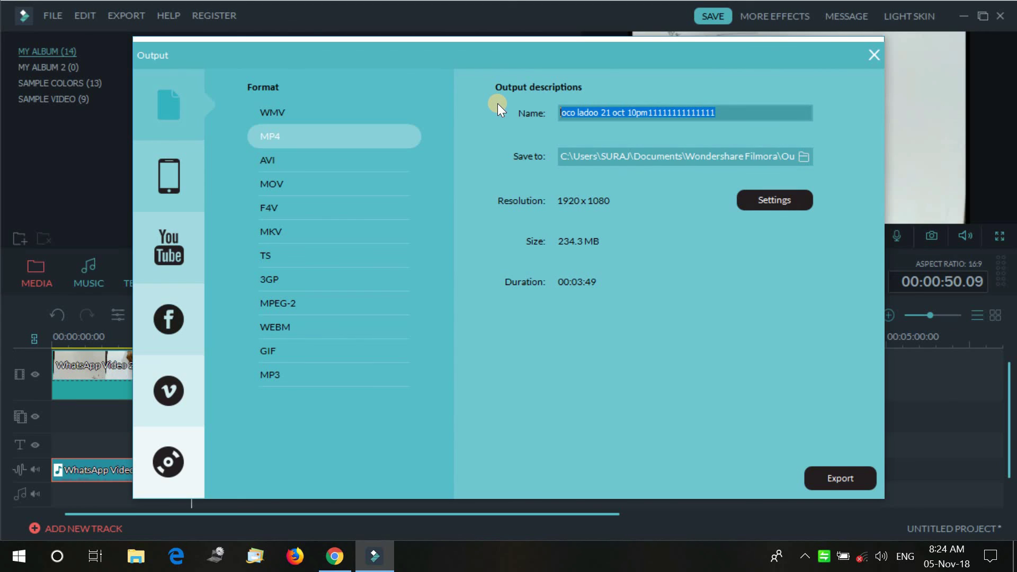
{"action": "type", "text": "aths vdio"}
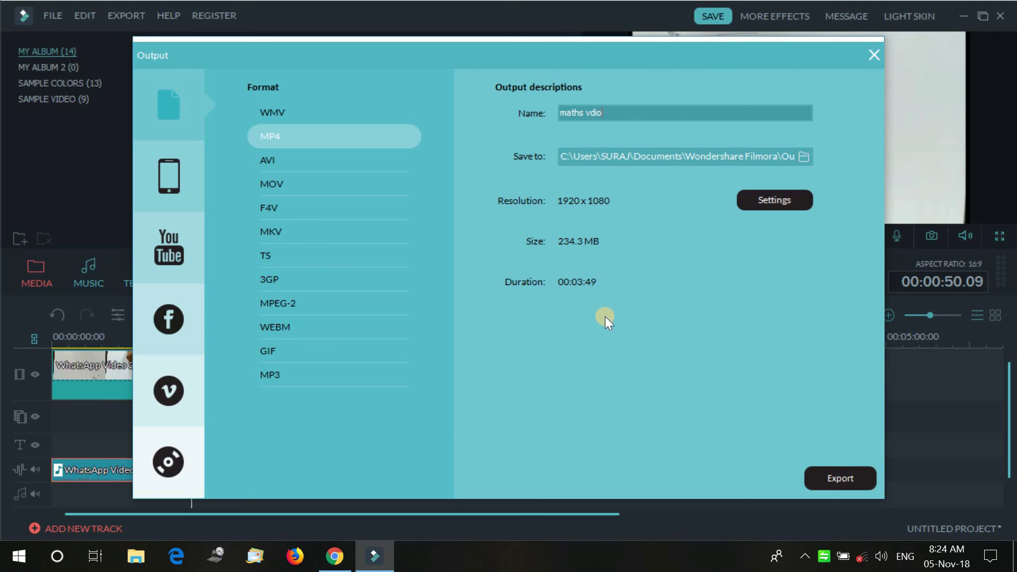
{"action": "left_click", "coordinate": [838, 474]}
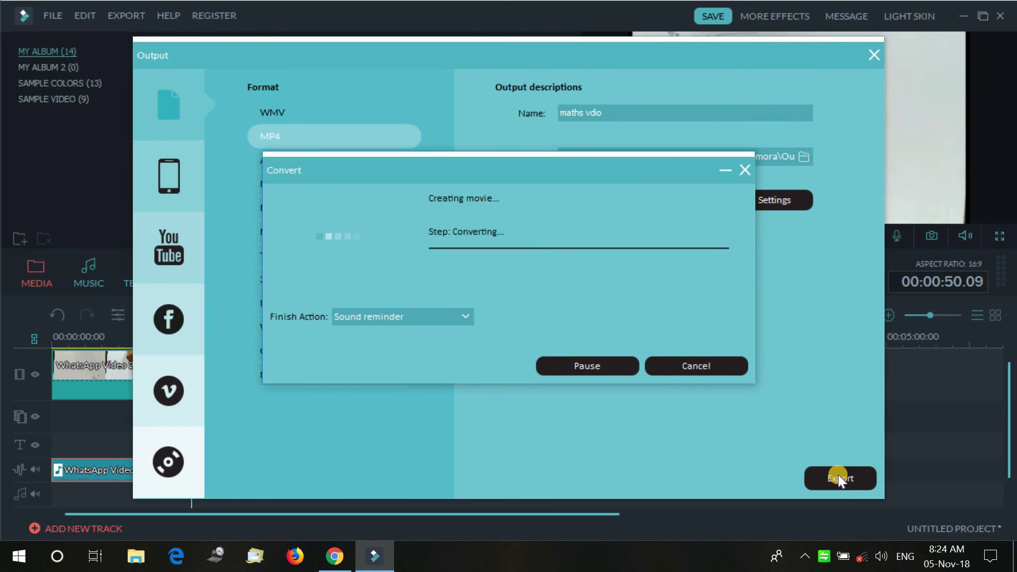